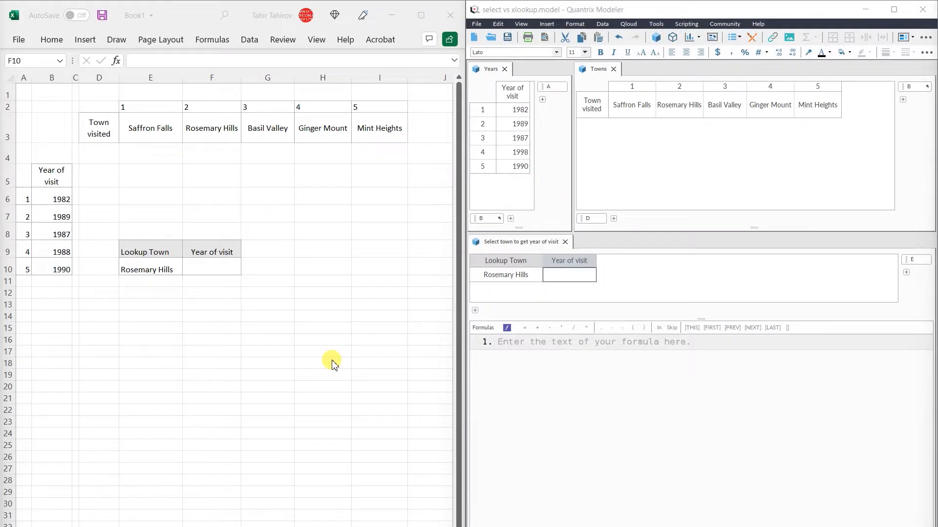
Examine the worksheet's Year of visit column, Town visited row and the Lookup Town dropdown options in E10
left_click(52, 178)
left_click_drag(52, 175, 34, 266)
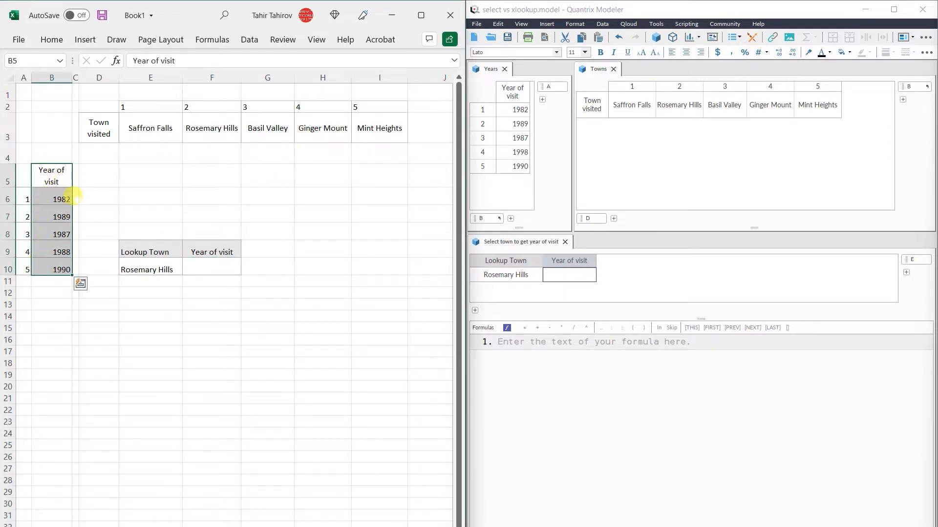
left_click_drag(98, 132, 383, 128)
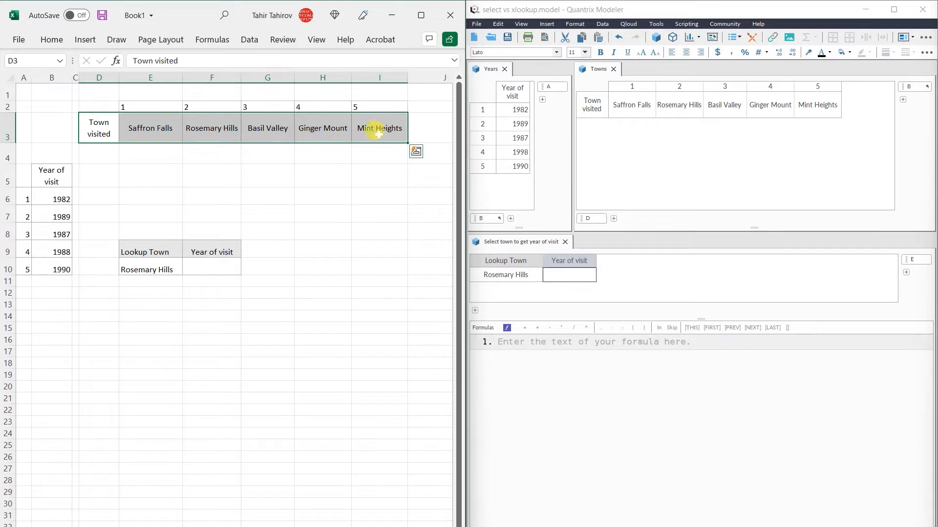
left_click(196, 262)
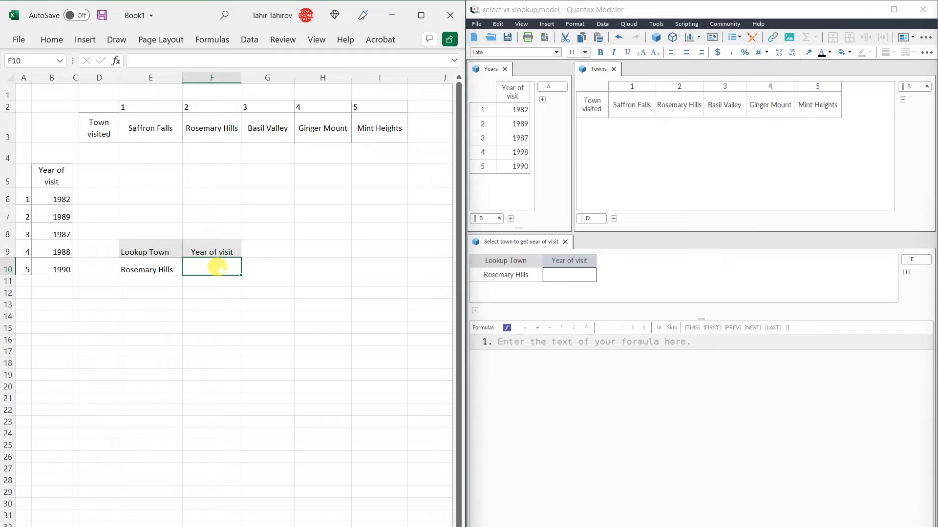
left_click(173, 267)
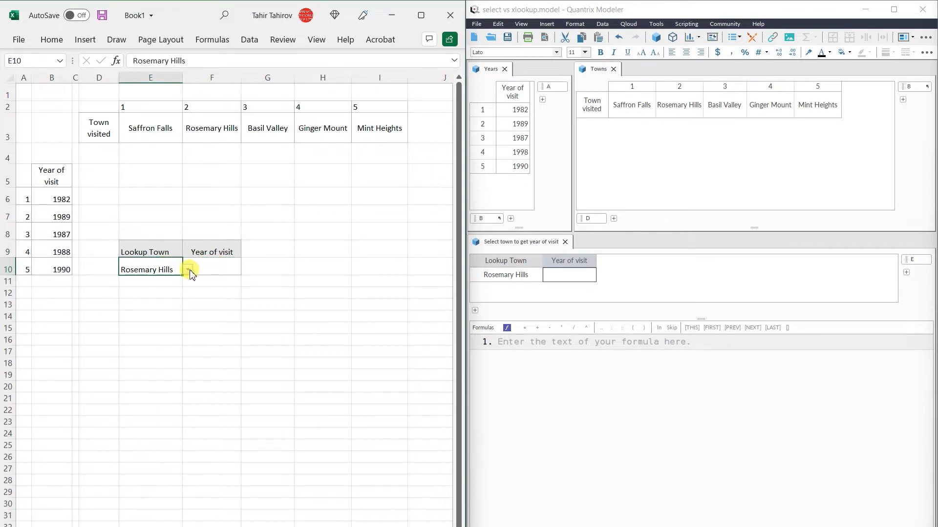
left_click(188, 270)
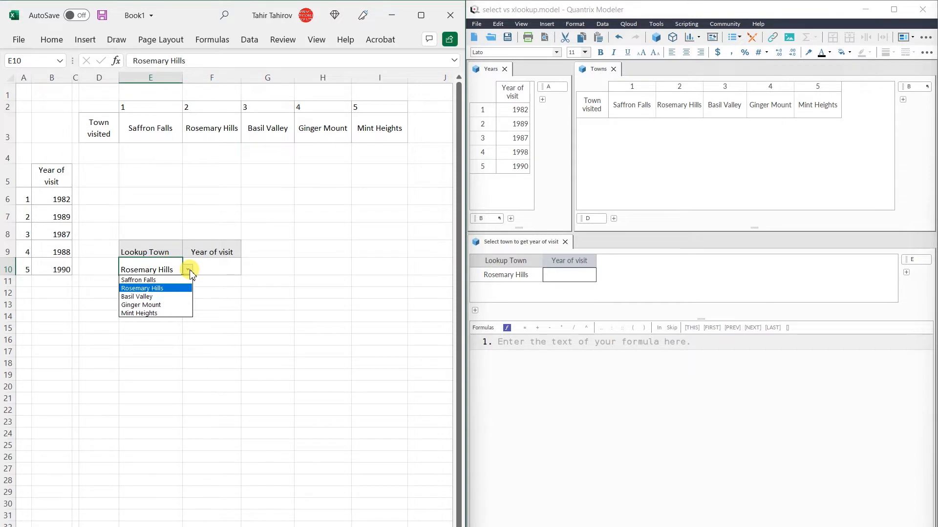
left_click(189, 272)
left_click(209, 267)
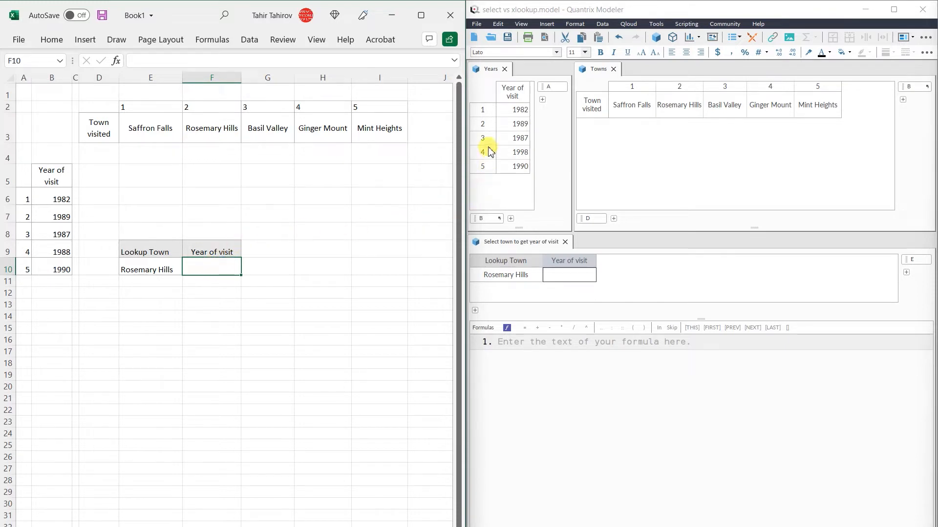
Switch to Quantrix Modeler and examine the Years and Towns matrices and the Lookup Town and Year of visit cells
left_click(512, 93)
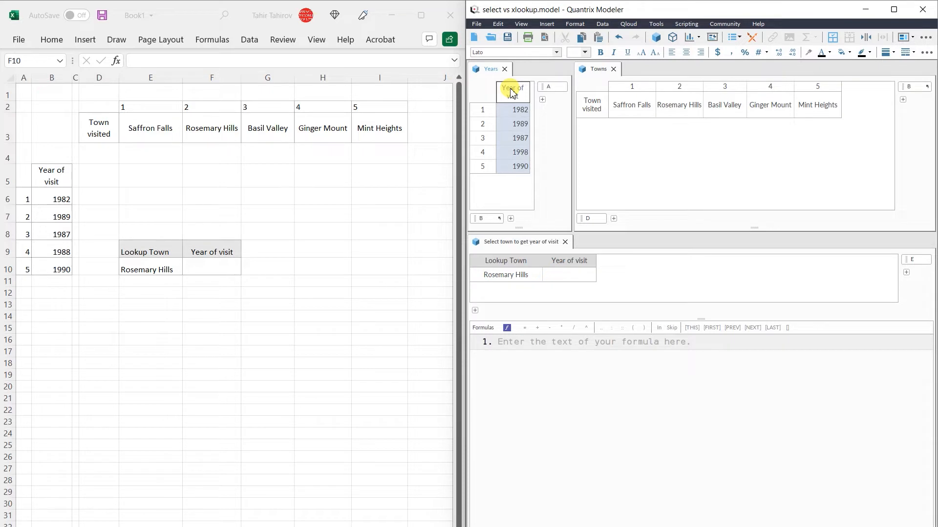
left_click(600, 107)
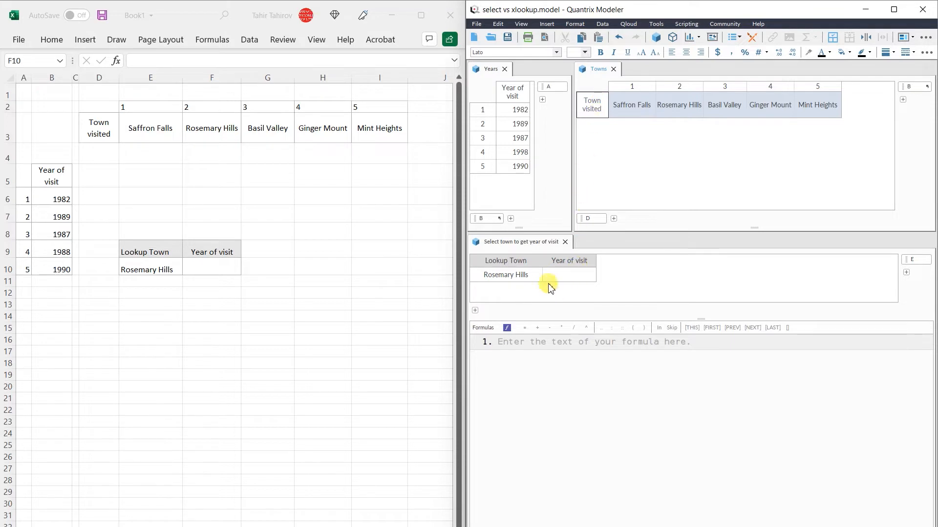
left_click(535, 276)
left_click(538, 276)
left_click(537, 277)
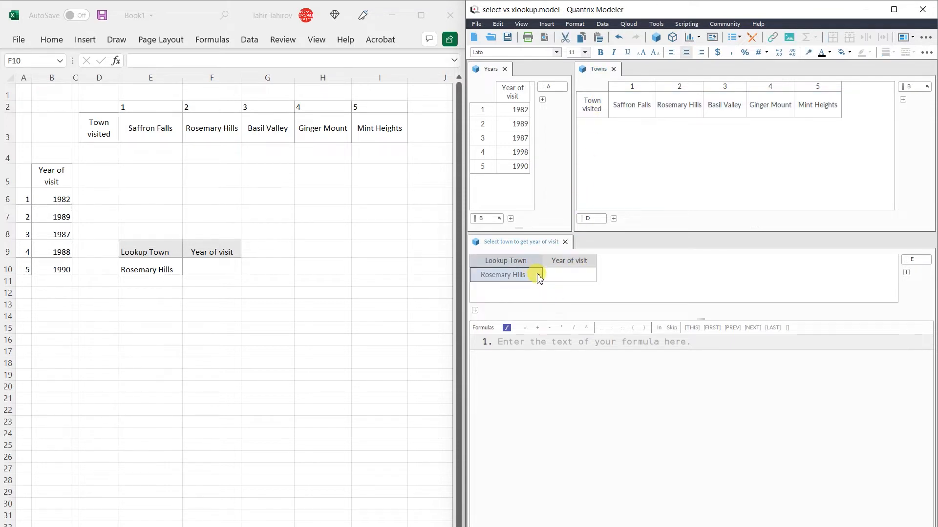
left_click(569, 276)
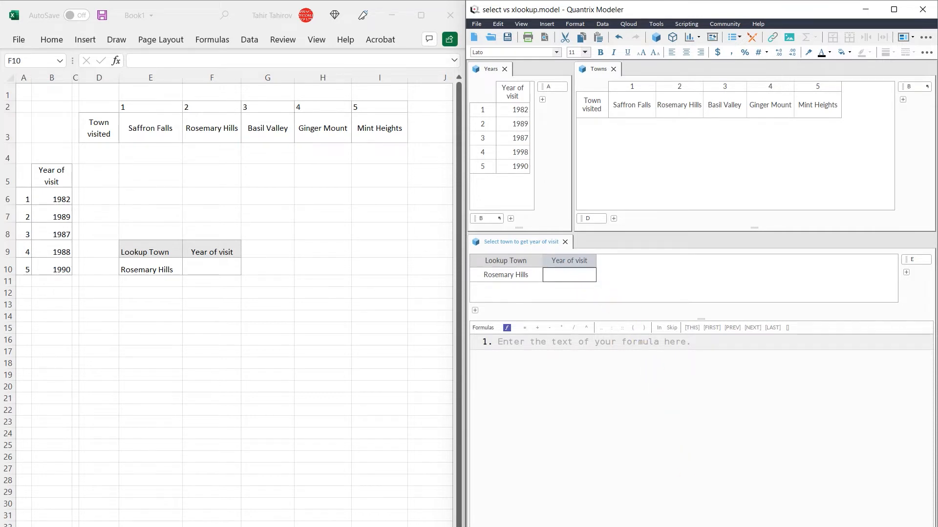
Switch to Excel and enter =xlookup(E10;E3:I3;B6:B10) in cell F10 under Year of visit
left_click(230, 268)
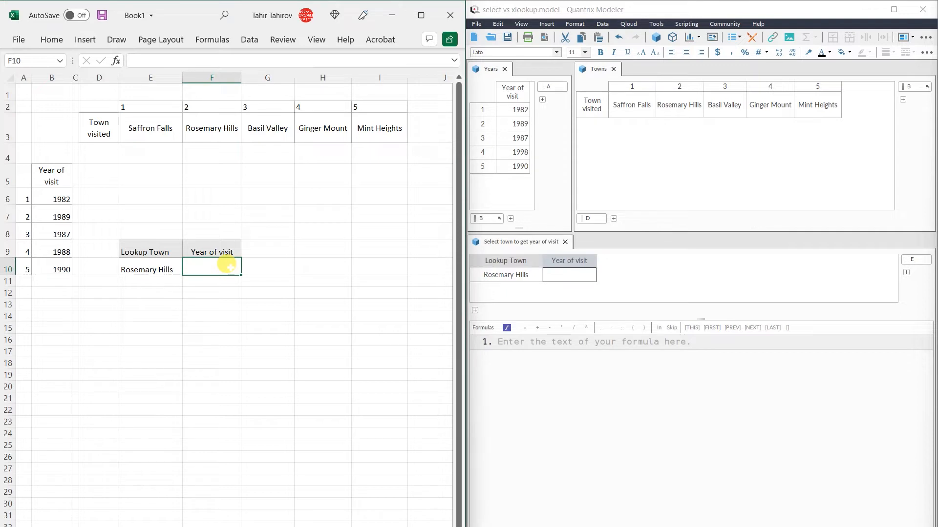
type("=x")
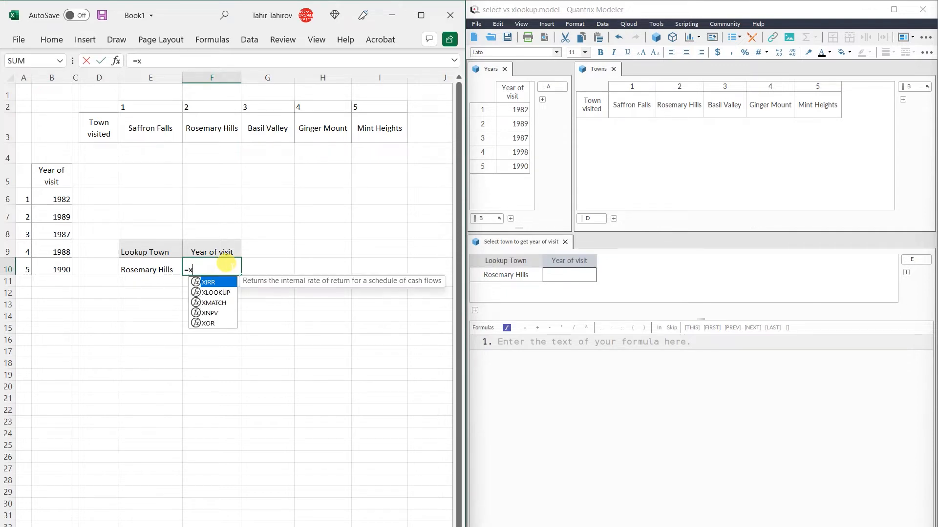
type("lookup(")
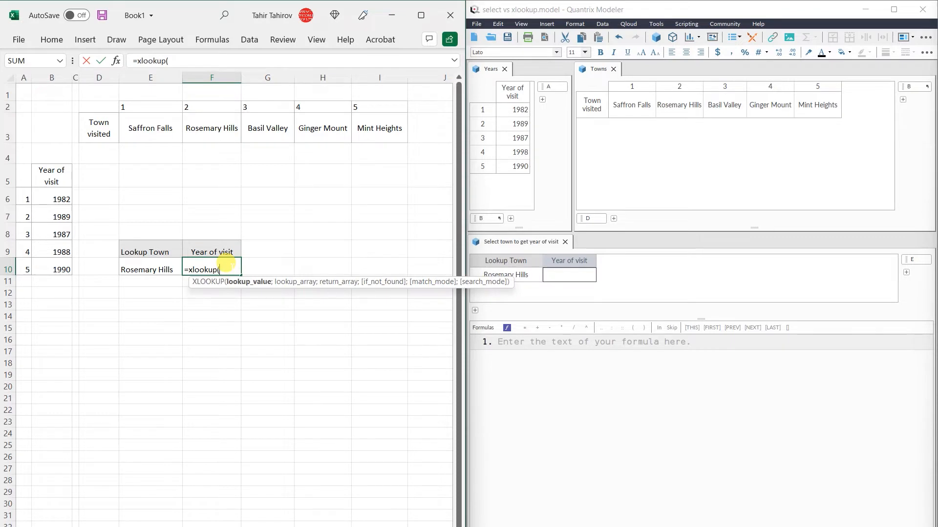
left_click(148, 266)
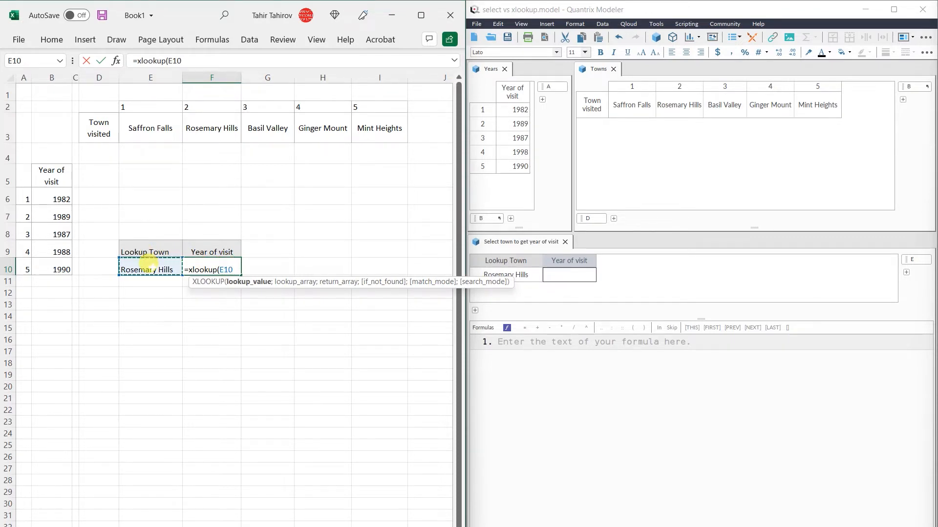
type(";")
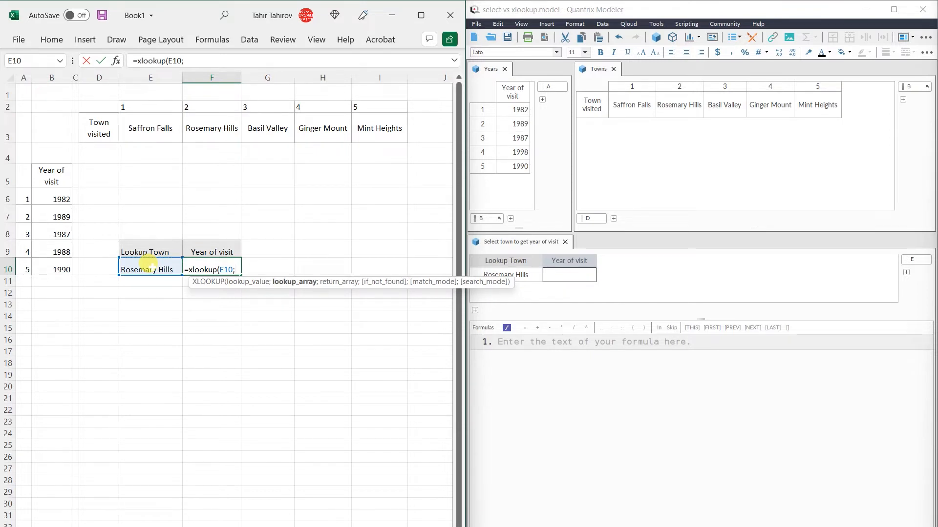
left_click_drag(134, 120, 365, 130)
type(";")
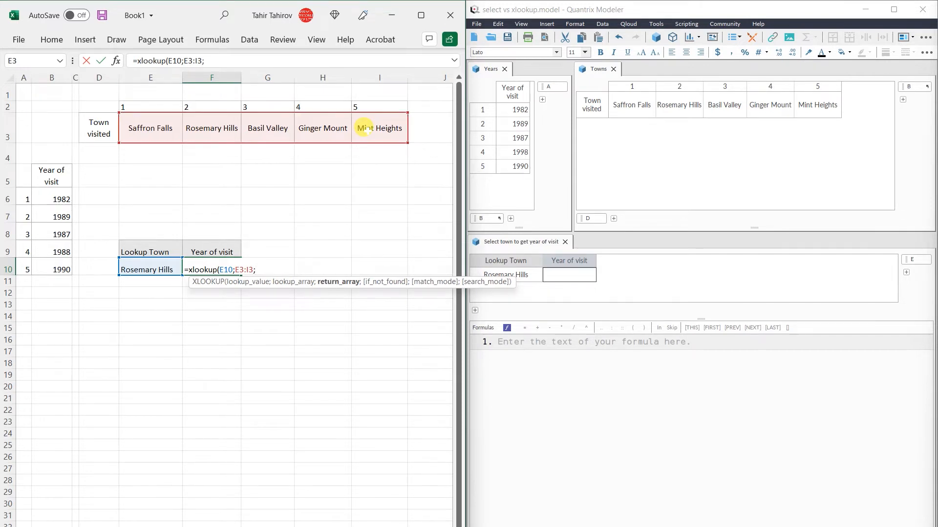
left_click_drag(52, 196, 49, 264)
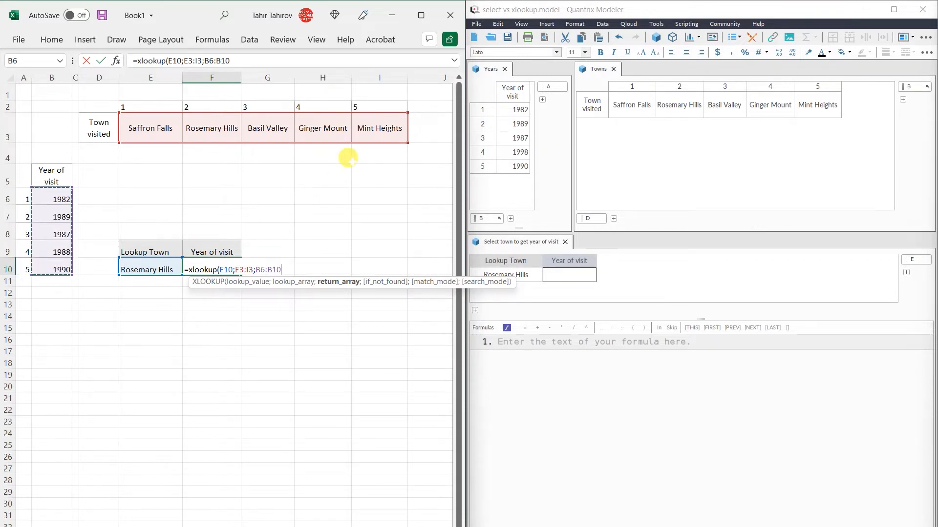
type(")")
key("Return")
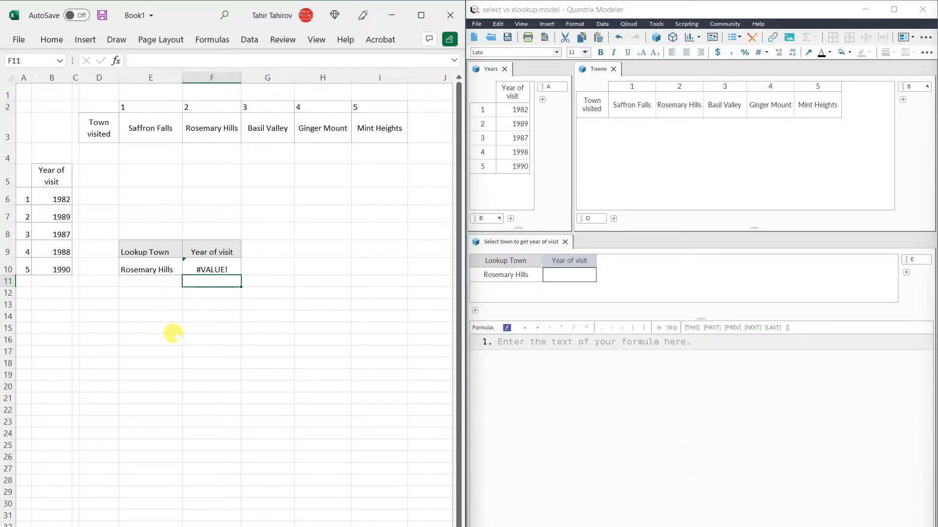
Switch to Quantrix Modeler and enter the formula Year of visit=select(Years::Year of visit;Towns::Town visited;Lookup Town) for the lookup matrix
left_click(638, 449)
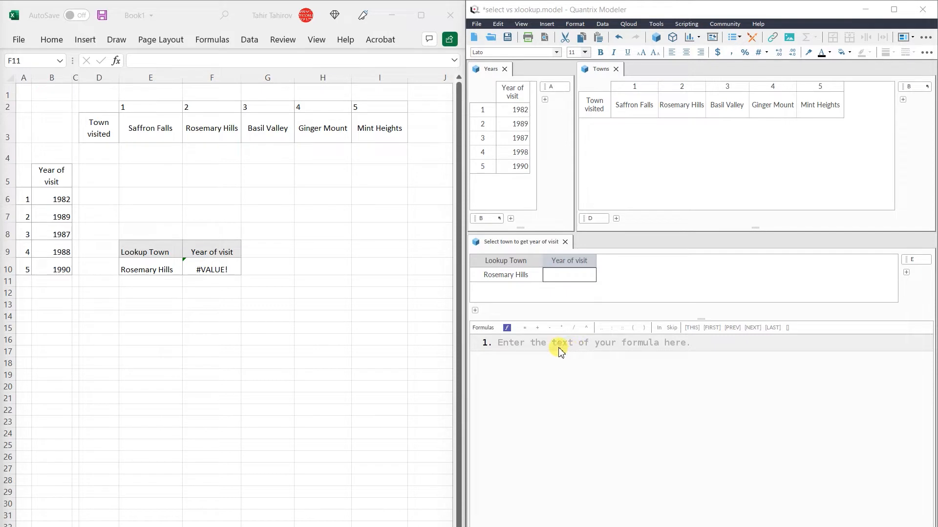
left_click(523, 346)
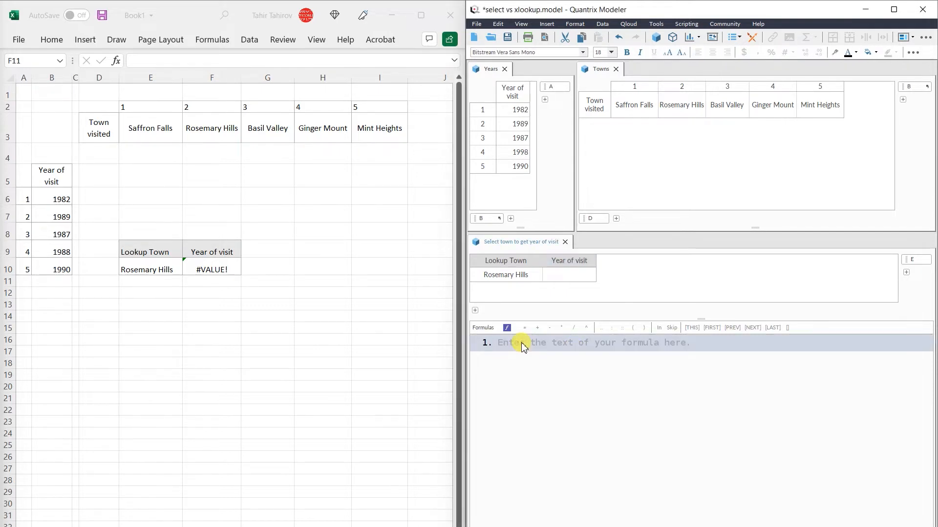
left_click(523, 346)
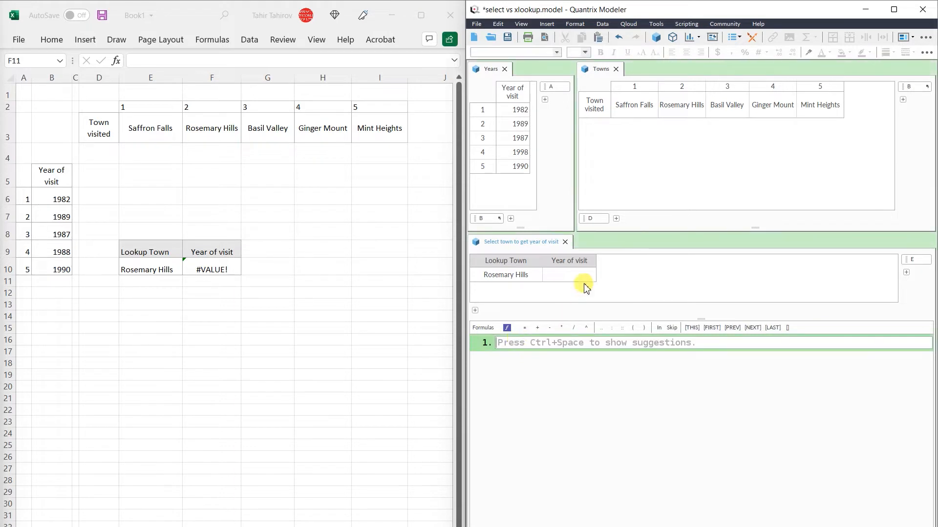
left_click(584, 261)
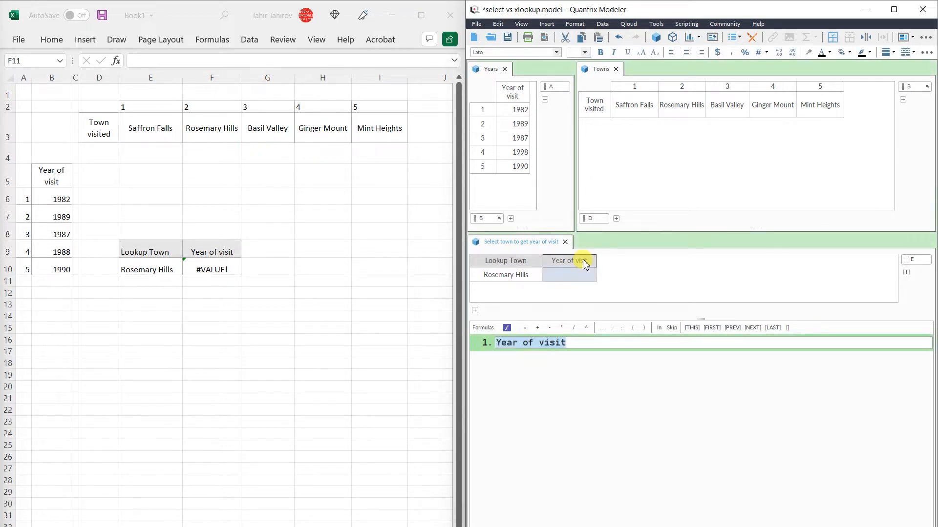
type("=")
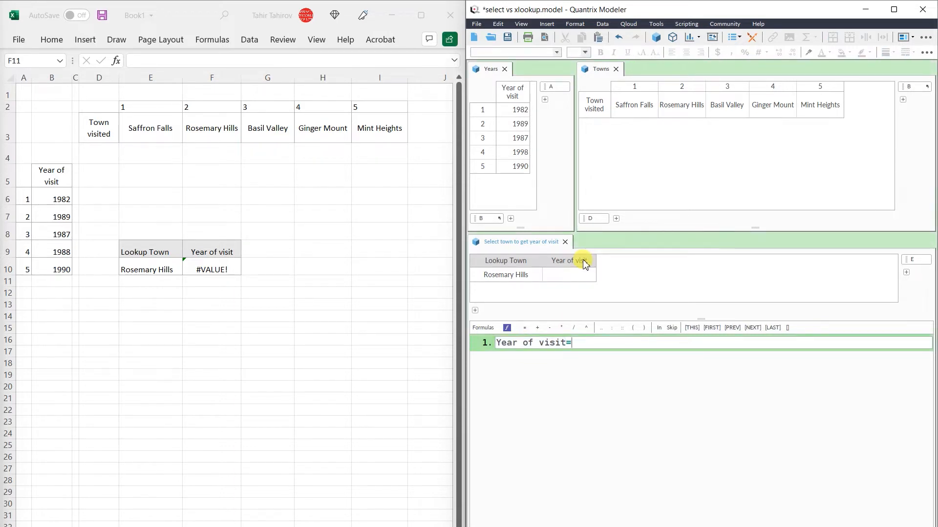
type("sele")
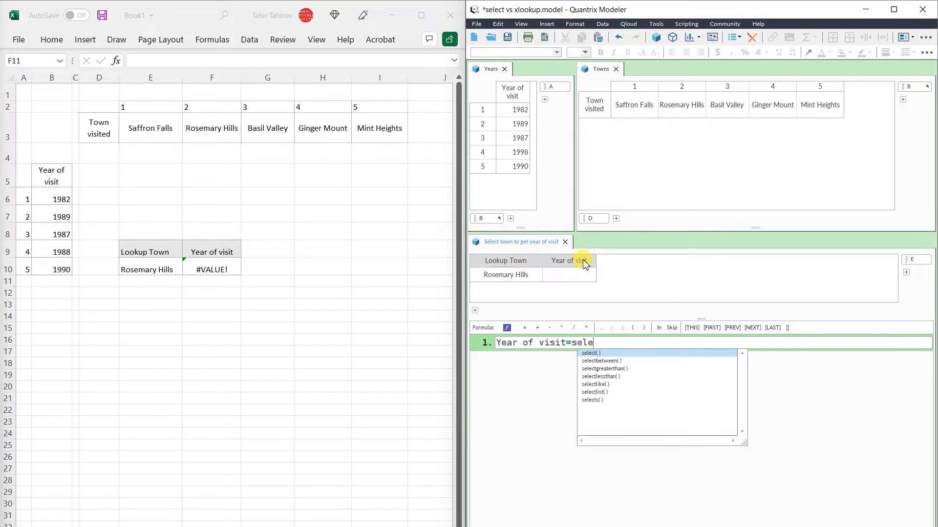
type("ct(")
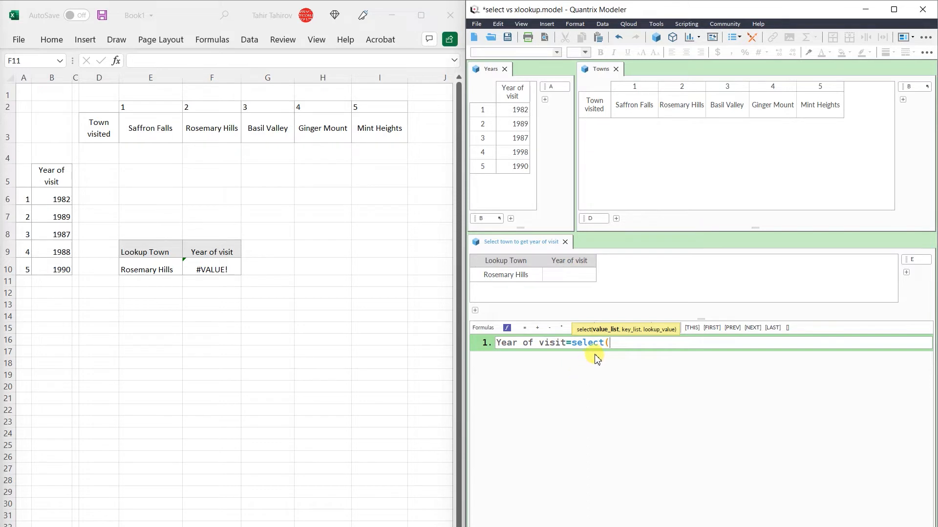
left_click(513, 91)
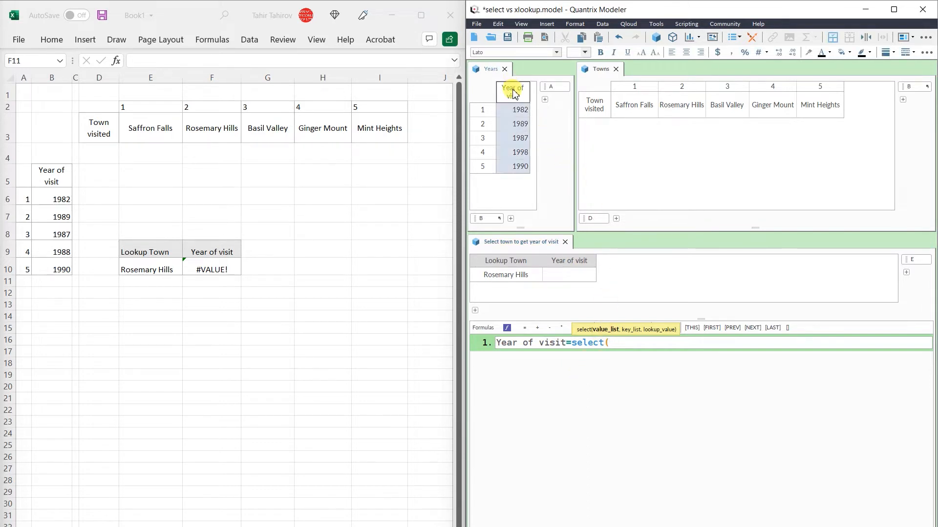
type(";")
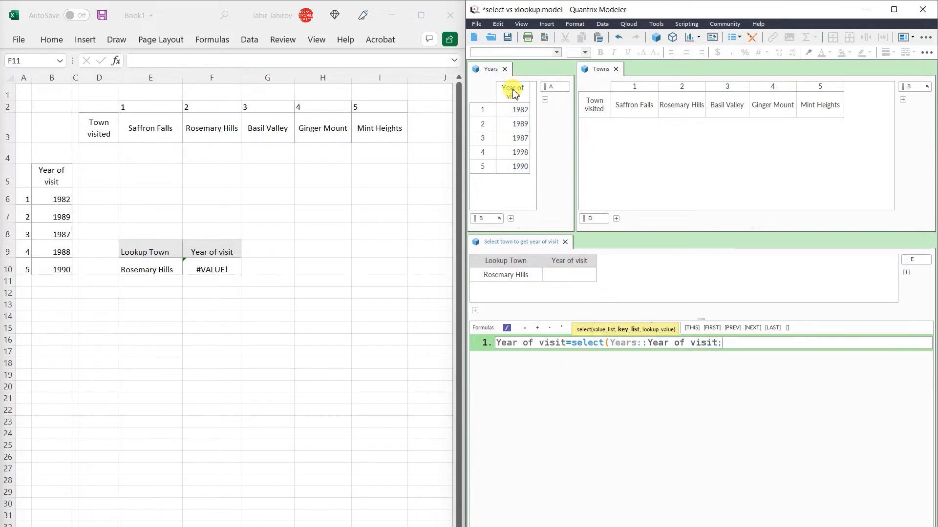
left_click(596, 107)
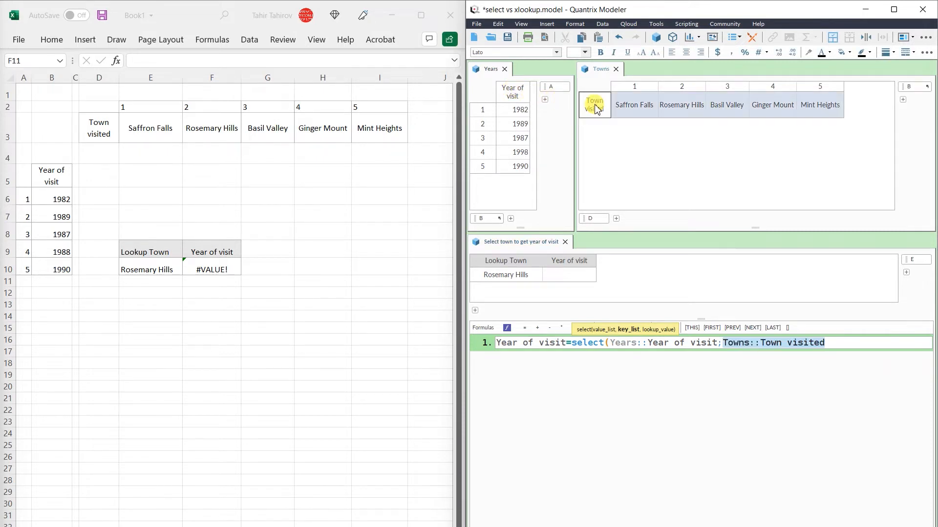
type(";")
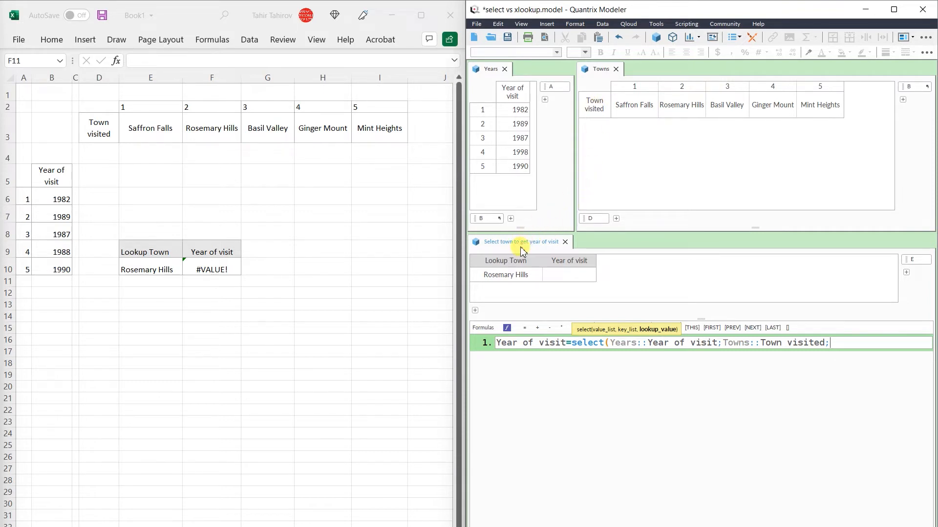
left_click(519, 263)
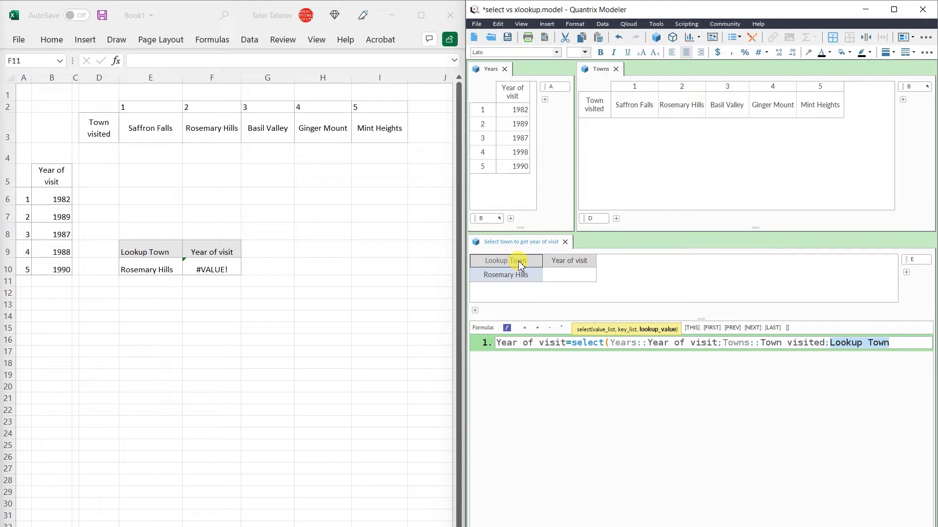
type(")")
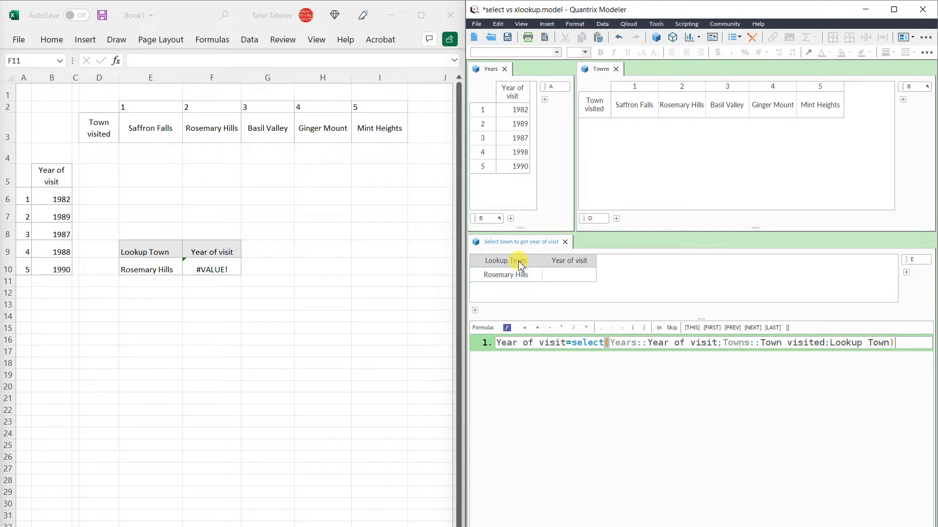
key("Return")
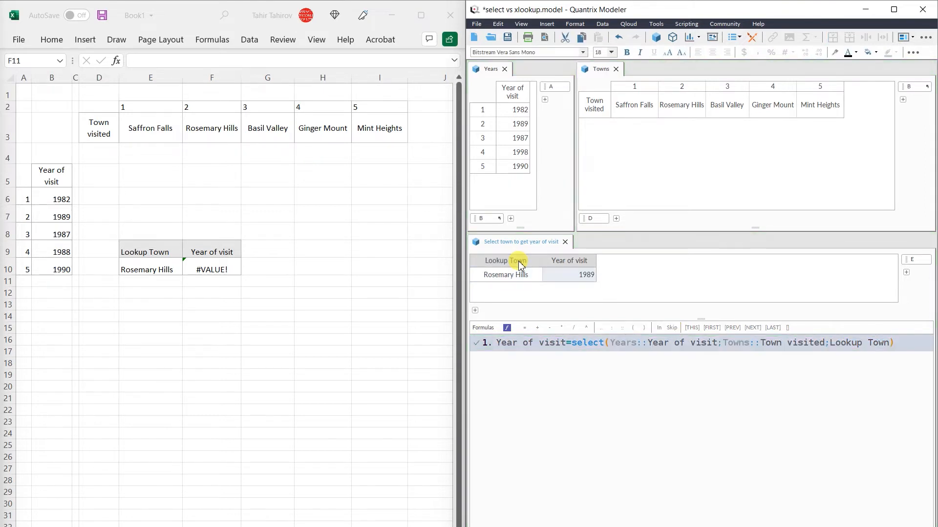
Examine the calculated Year of visit cell alongside the Years matrix and the Town visited row
left_click(570, 278)
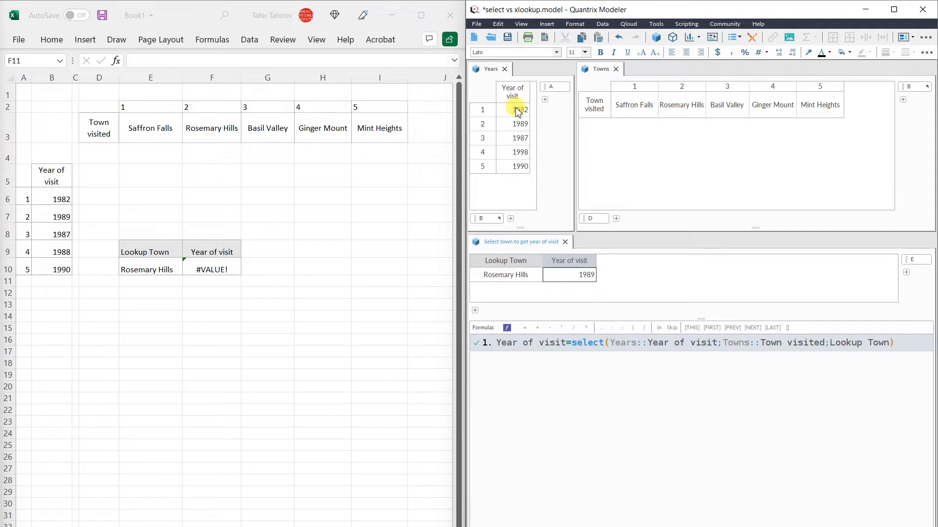
left_click(595, 104)
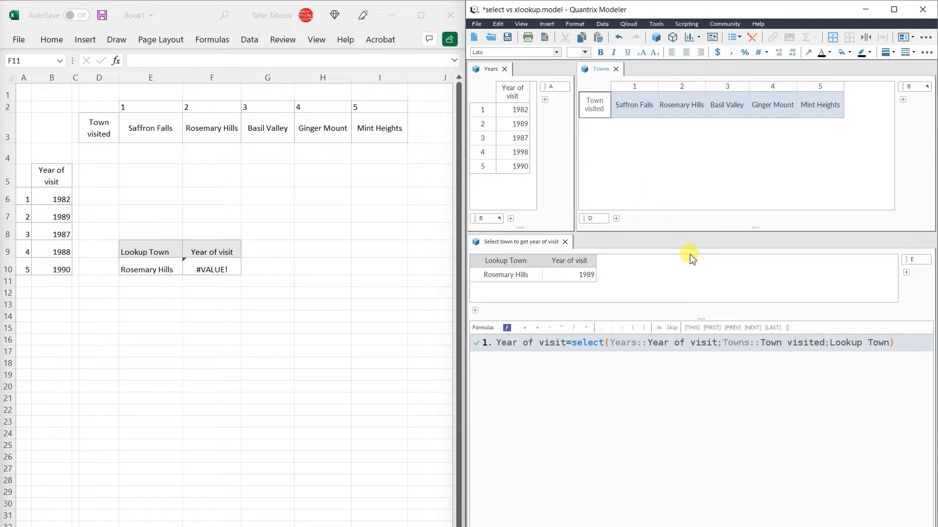
left_click(684, 279)
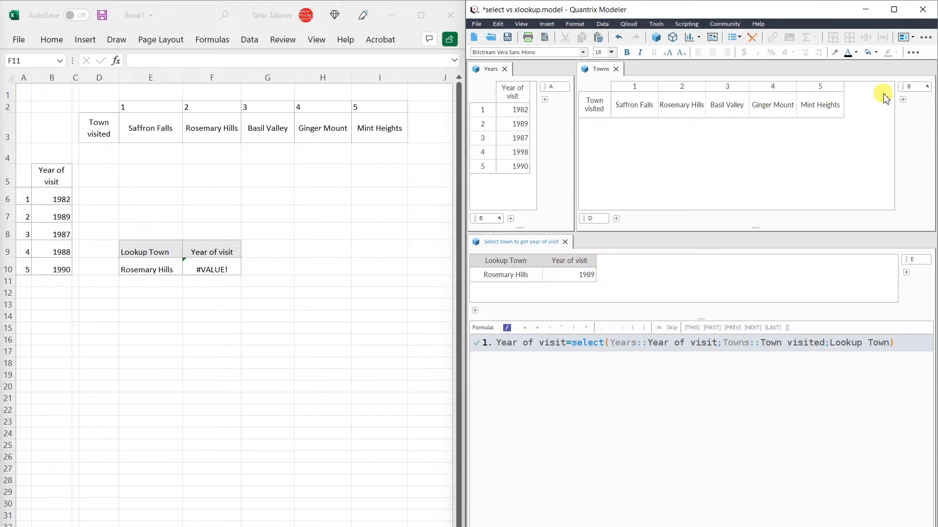
Pivot the Towns matrix so the towns run down rows and the Years matrix so the years run across columns, widening the Years view
left_click_drag(908, 87, 917, 108)
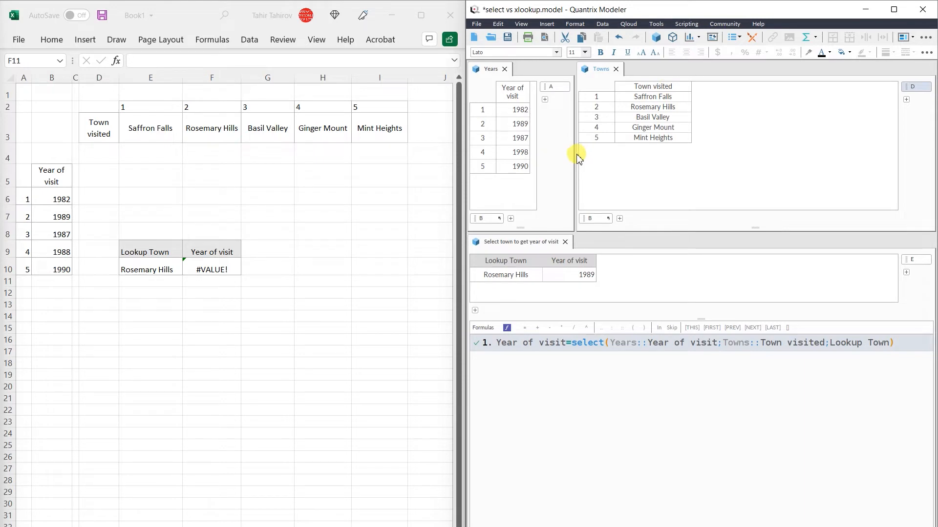
left_click_drag(575, 151, 751, 147)
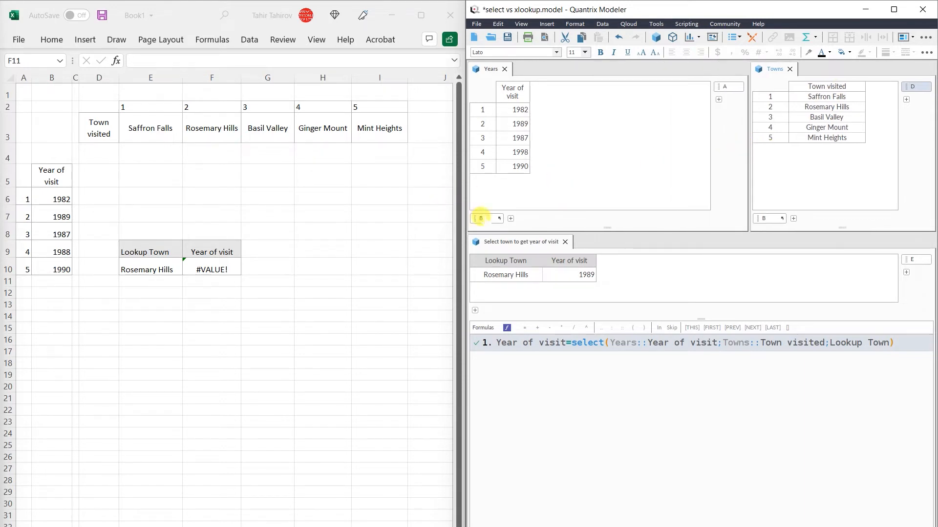
left_click_drag(482, 218, 554, 210)
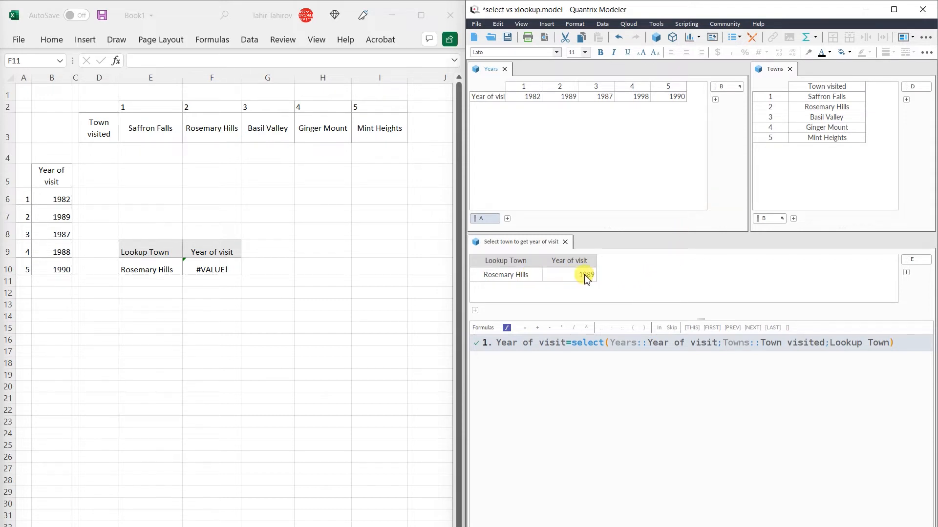
Change the Lookup Town in the lookup matrix to Ginger Mount
left_click(534, 275)
left_click(540, 276)
left_click(529, 293)
left_click(530, 277)
left_click(525, 301)
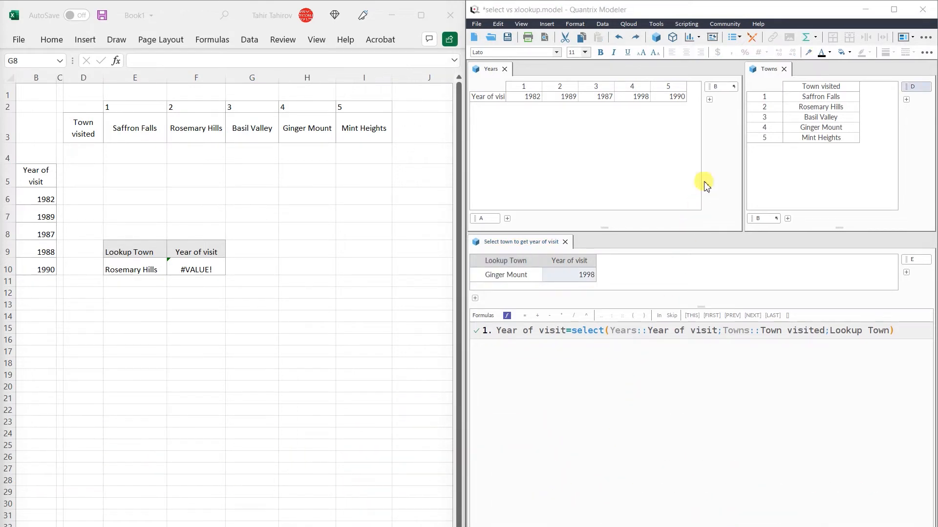
Pivot the years back into a vertical list and the towns into a horizontal row, and widen the Towns view
left_click_drag(715, 86, 712, 118)
left_click_drag(911, 87, 821, 207)
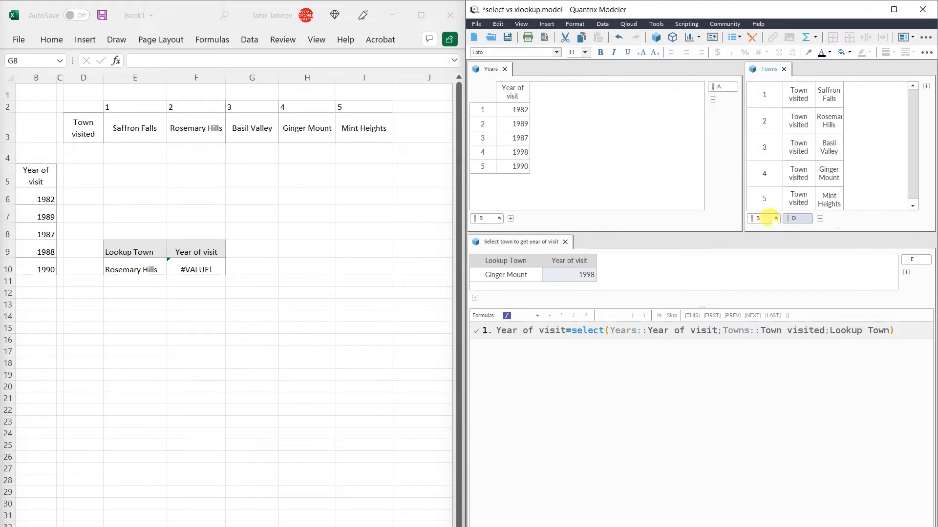
left_click_drag(760, 218, 905, 121)
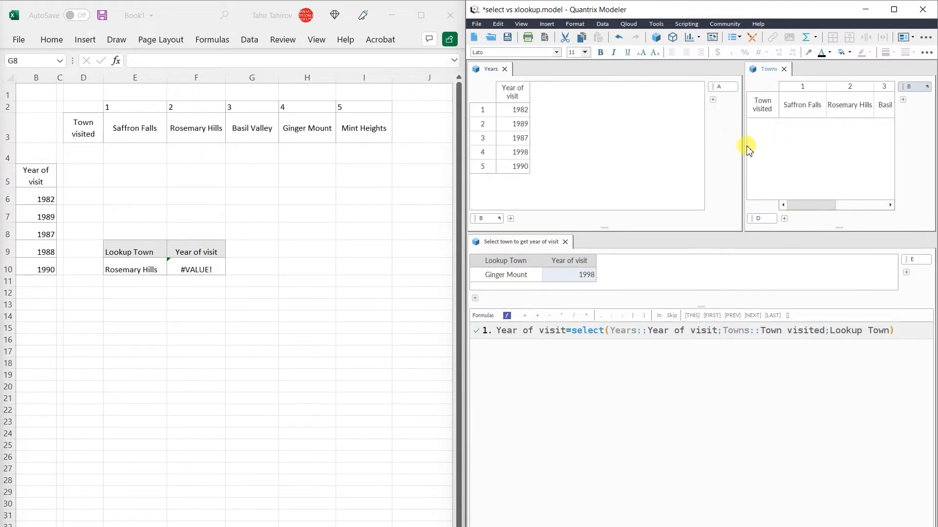
left_click_drag(742, 143, 578, 145)
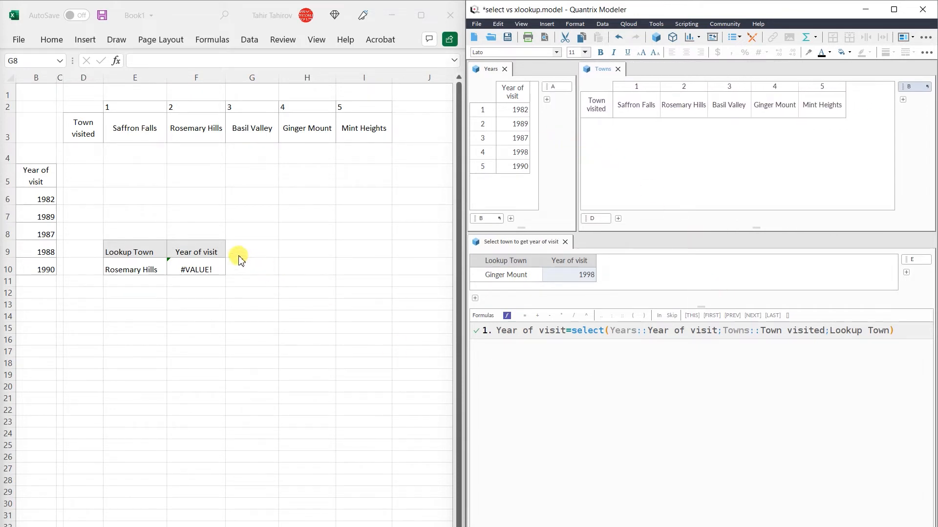
Switch to Excel and wrap the lookup array in cell F10 in TRANSPOSE, making the formula =XLOOKUP(E10;TRANSPOSE(E3:I3);B6:B10)
left_click(200, 266)
left_click(197, 267)
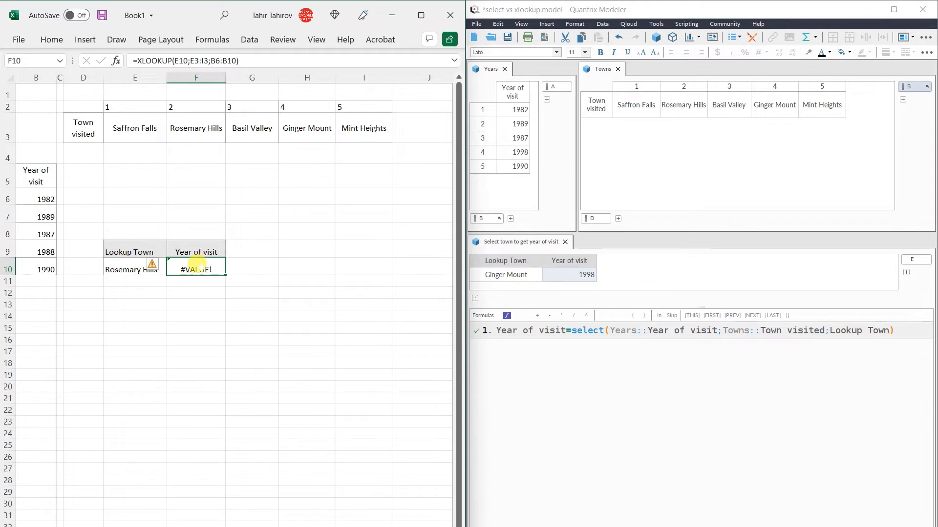
double_click(203, 267)
left_click(224, 268)
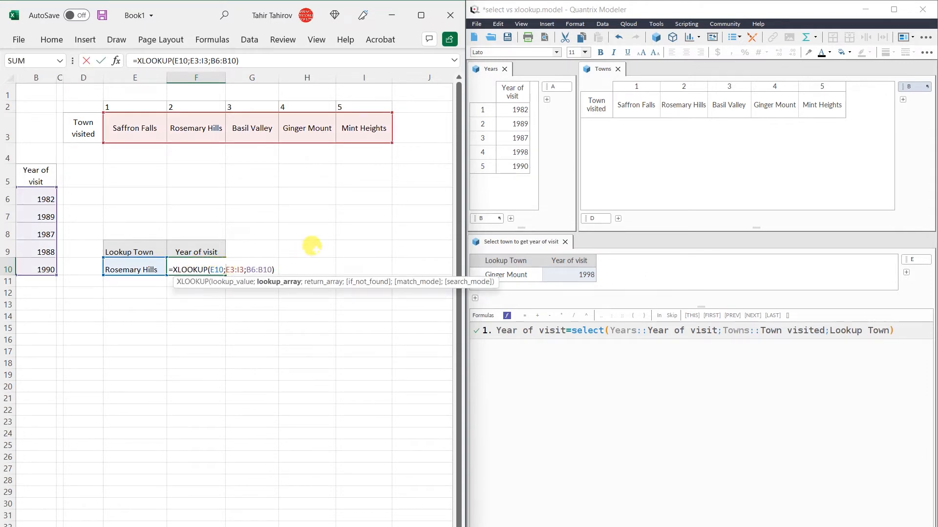
type("transp")
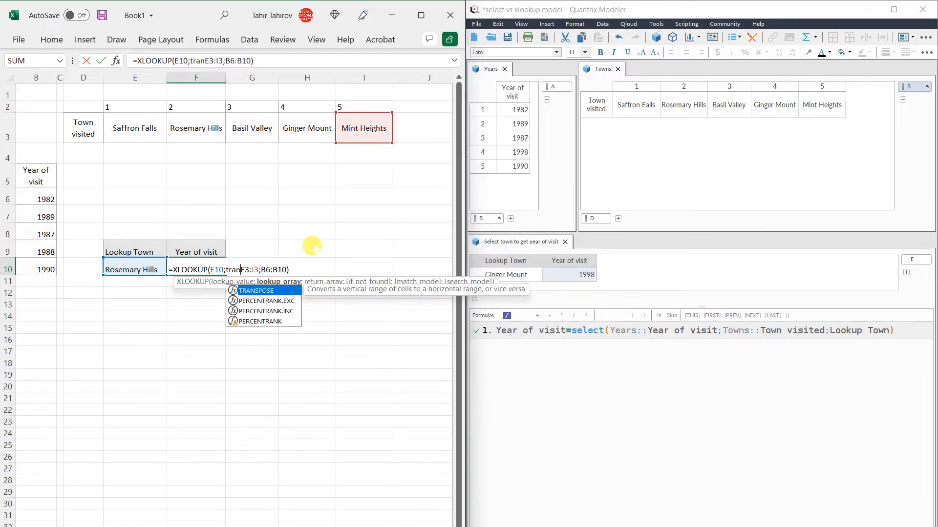
type("ose")
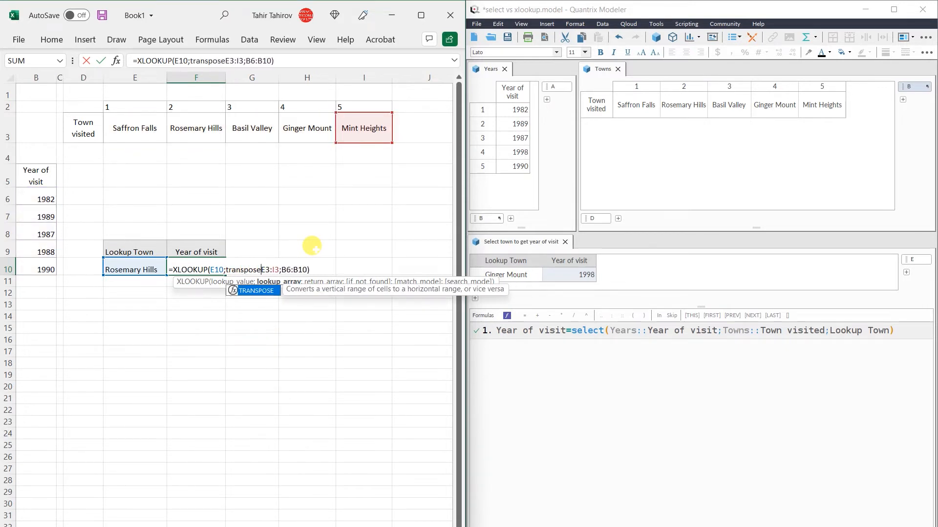
type("(E3:I3")
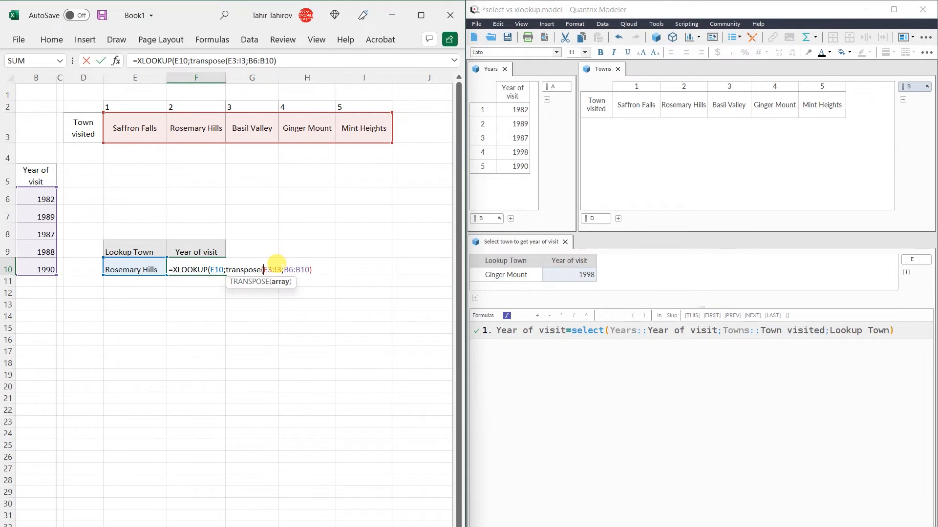
type(")")
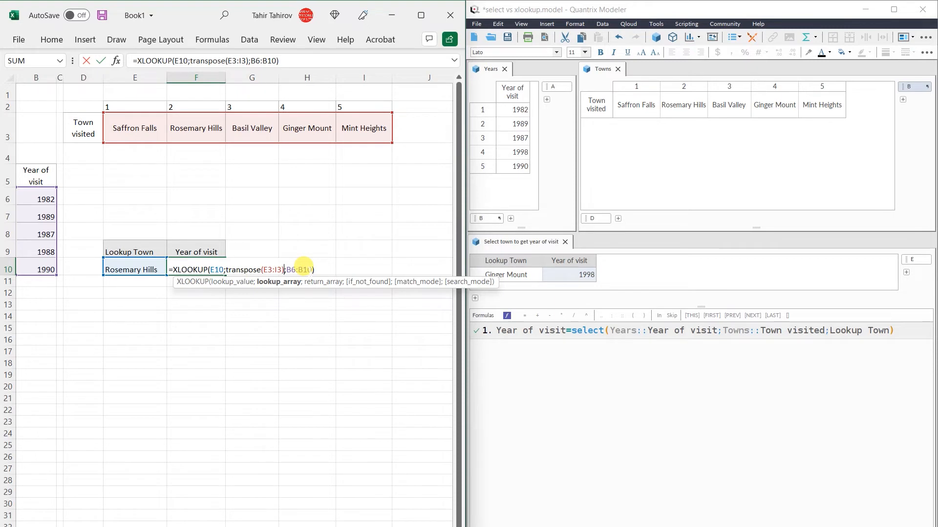
key("Return")
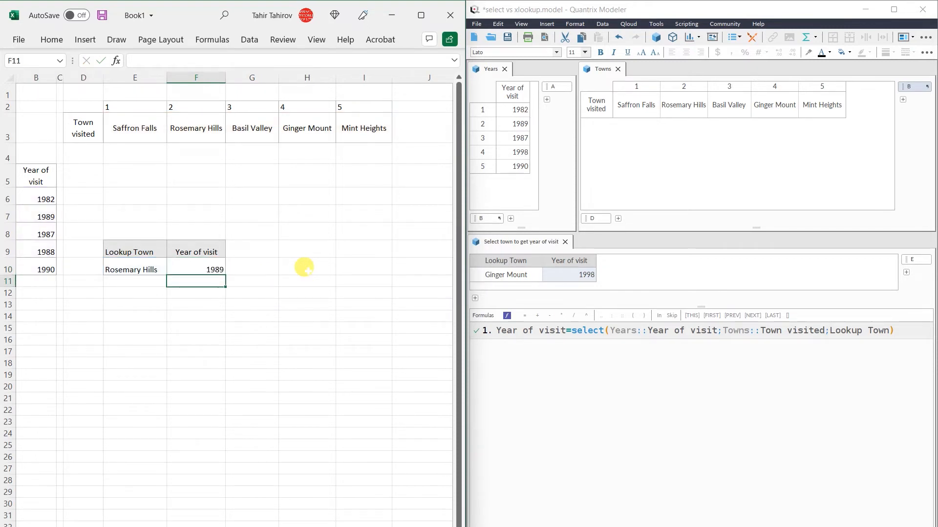
Examine the XLOOKUP arguments and the TRANSPOSE part in cell F10, and compare them with the select formula in Quantrix Modeler
left_click(200, 266)
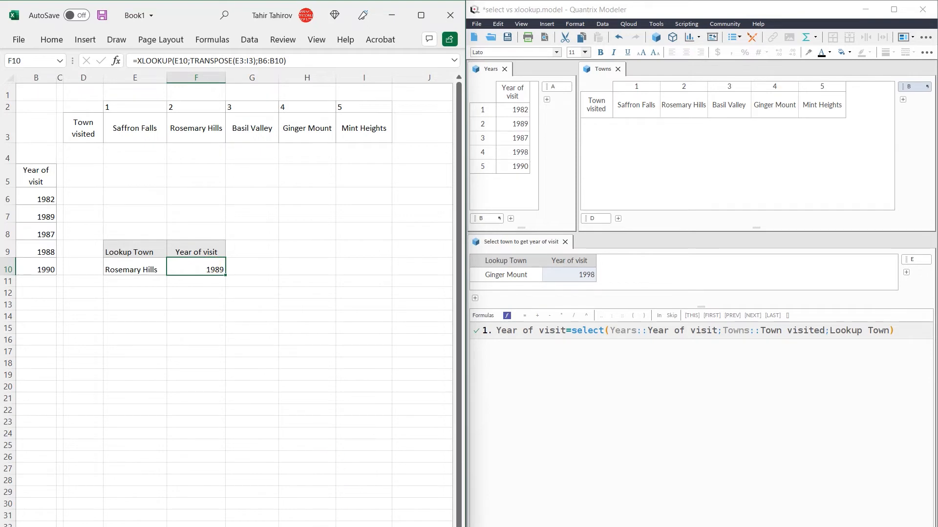
scroll(380, 389, "up", 3)
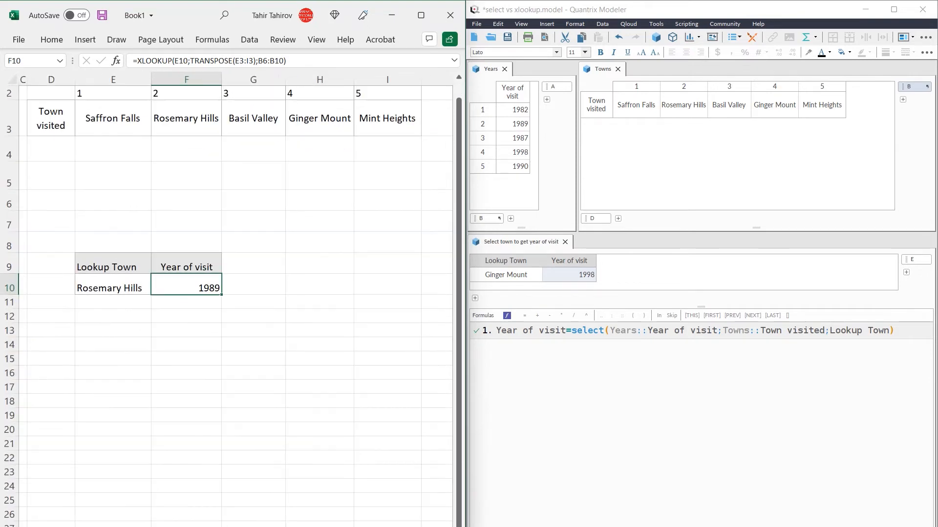
left_click_drag(458, 279, 461, 223)
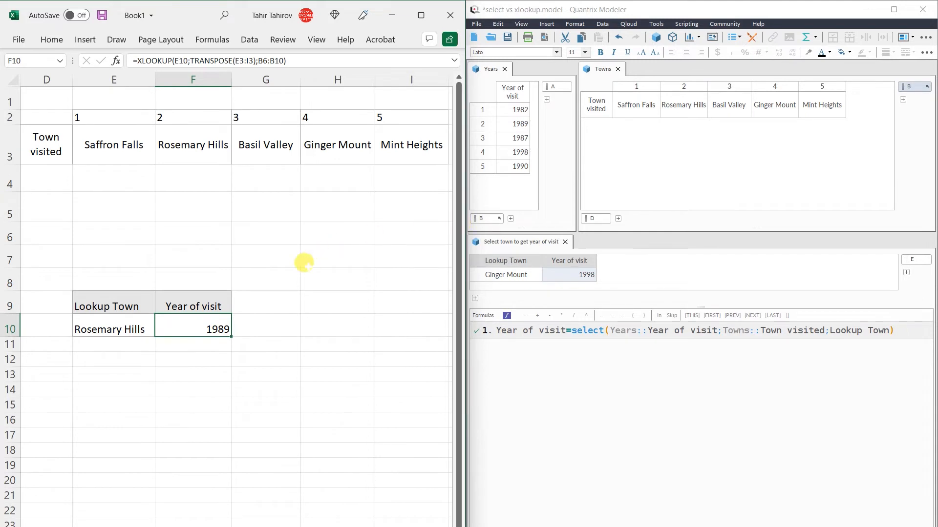
double_click(208, 320)
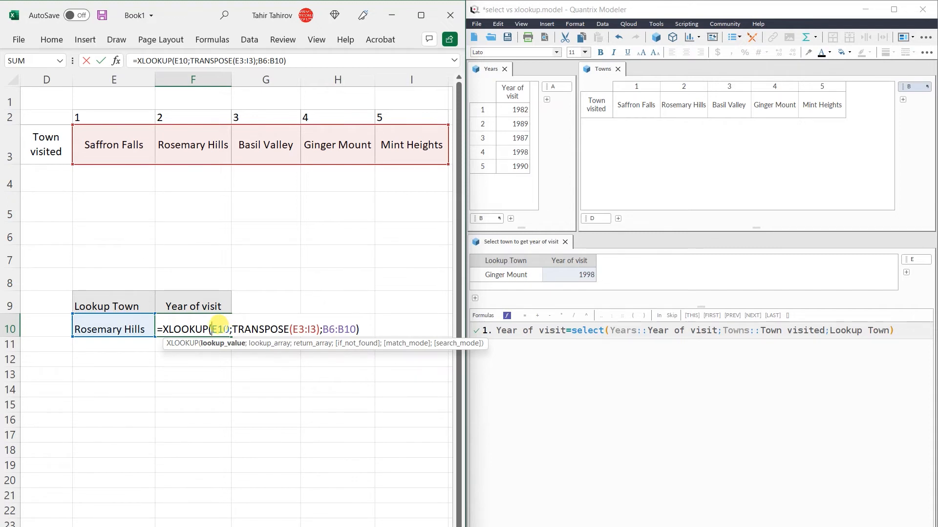
key("Return")
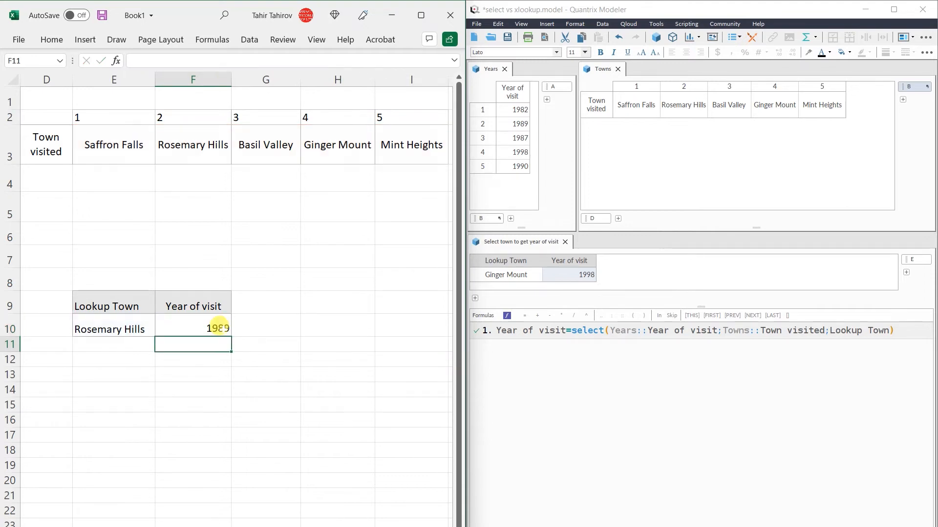
double_click(220, 330)
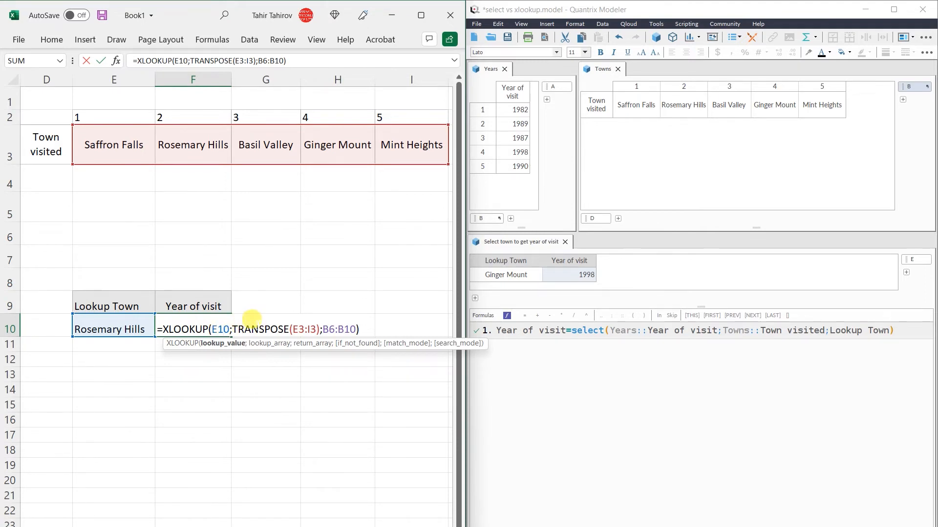
left_click(339, 329)
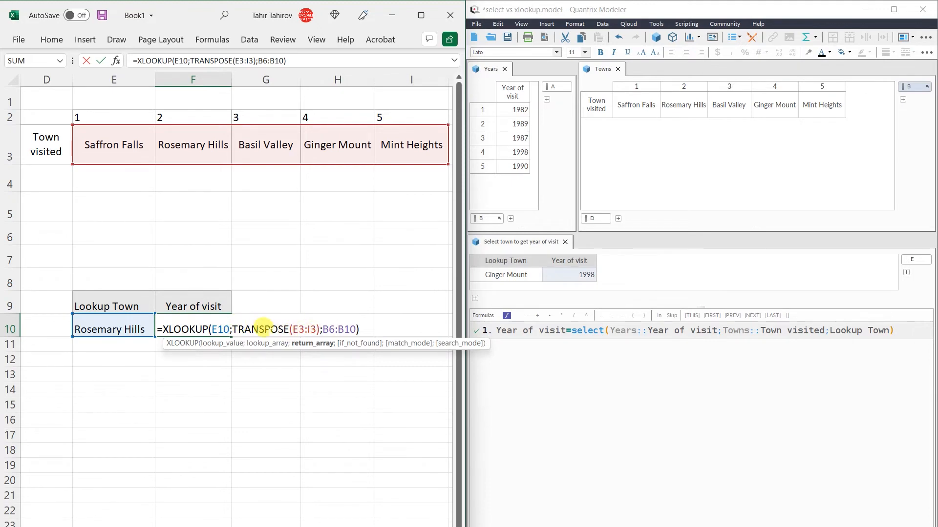
left_click(262, 326)
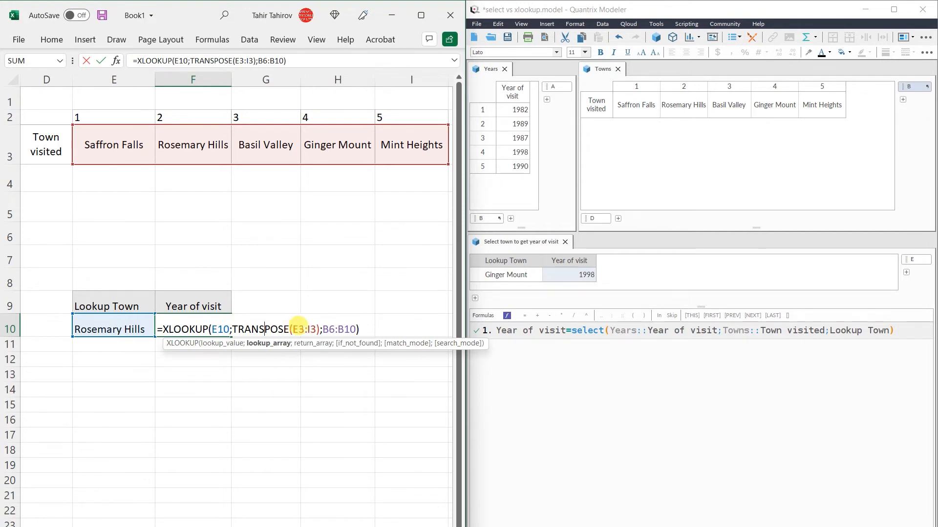
left_click(554, 329)
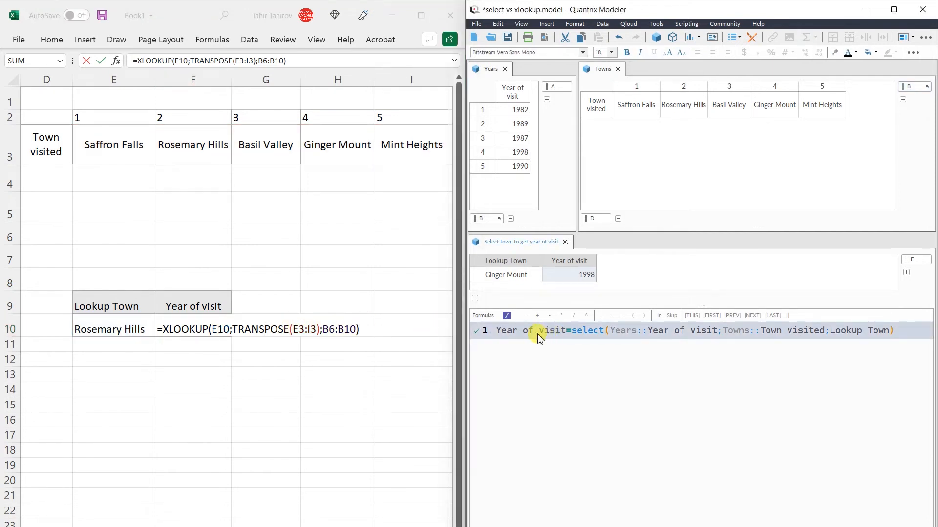
left_click(603, 351)
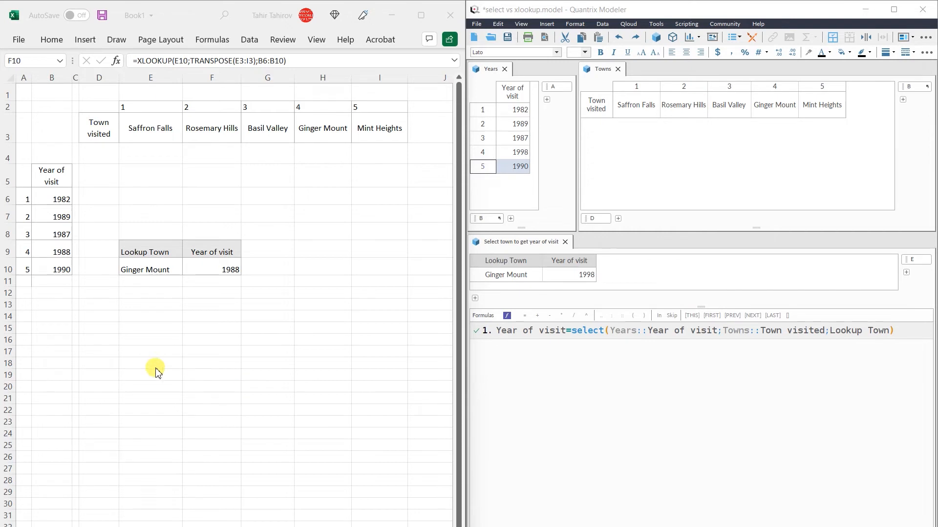
Switch to Excel and add a sixth entry below the Year of visit list, with 6 in A11 and 1985 in B11
left_click(23, 281)
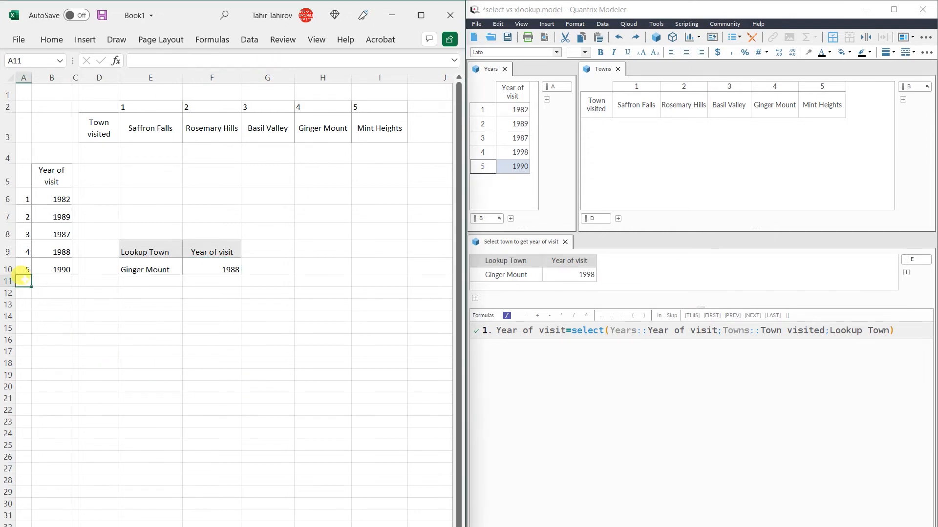
type("6")
left_click(38, 279)
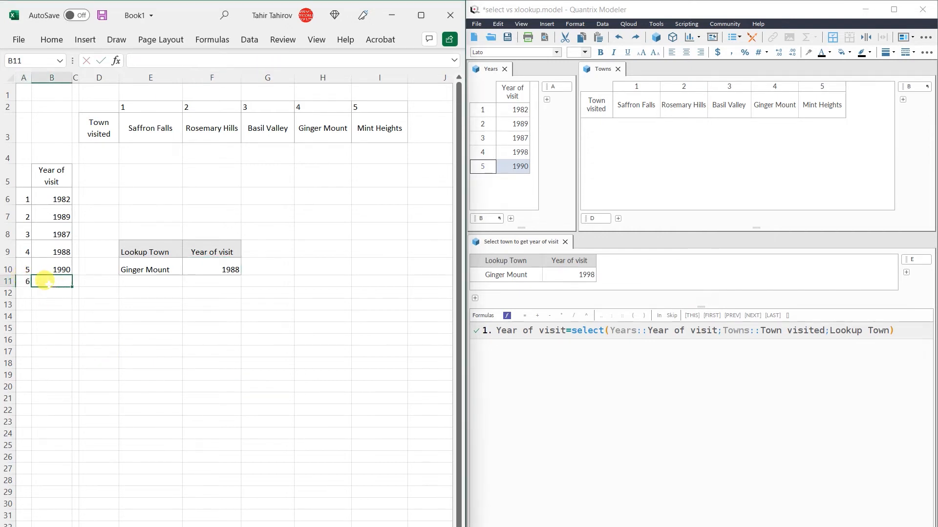
type("1985")
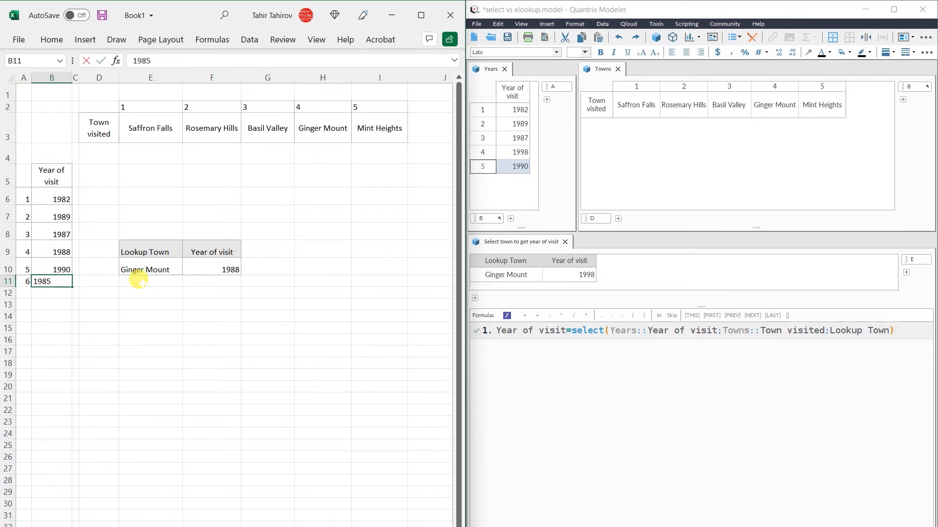
key("Return")
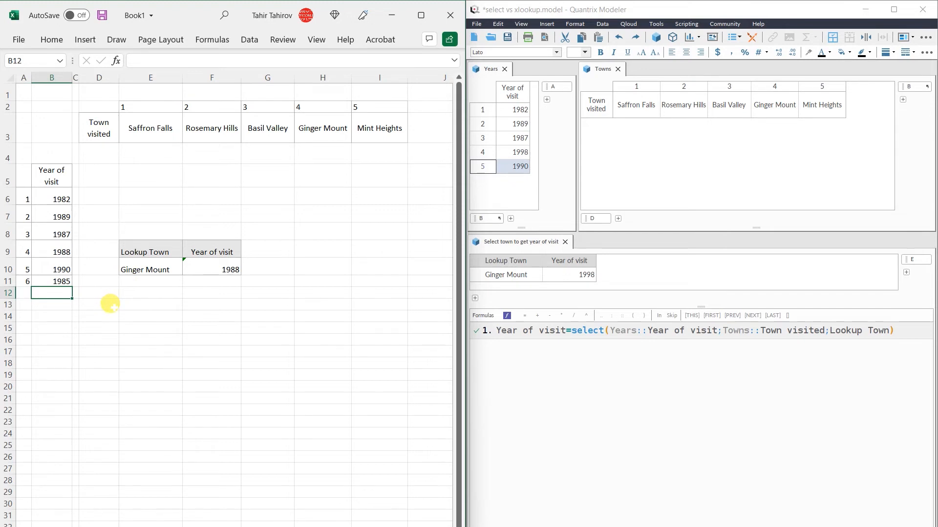
Extend the return array of the XLOOKUP formula in cell F10 down to include B11
left_click(215, 267)
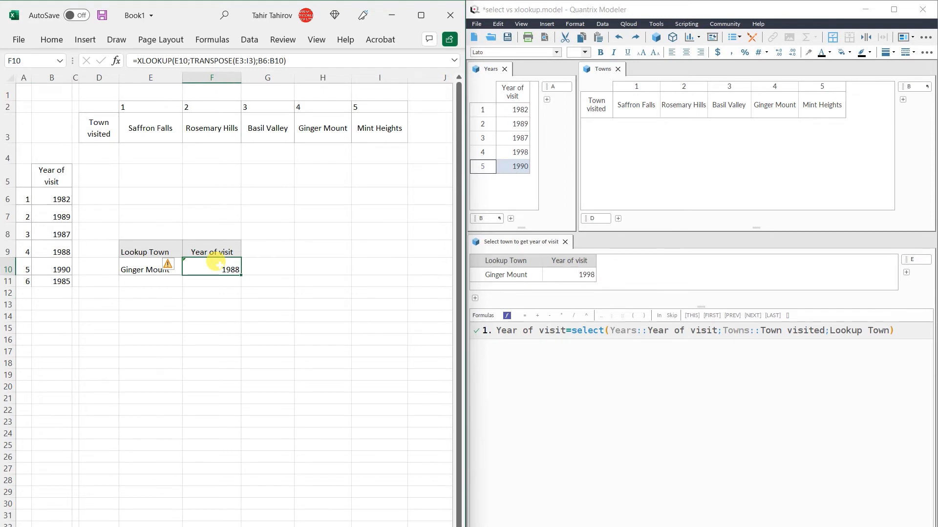
double_click(215, 262)
left_click_drag(66, 269, 66, 279)
key("Return")
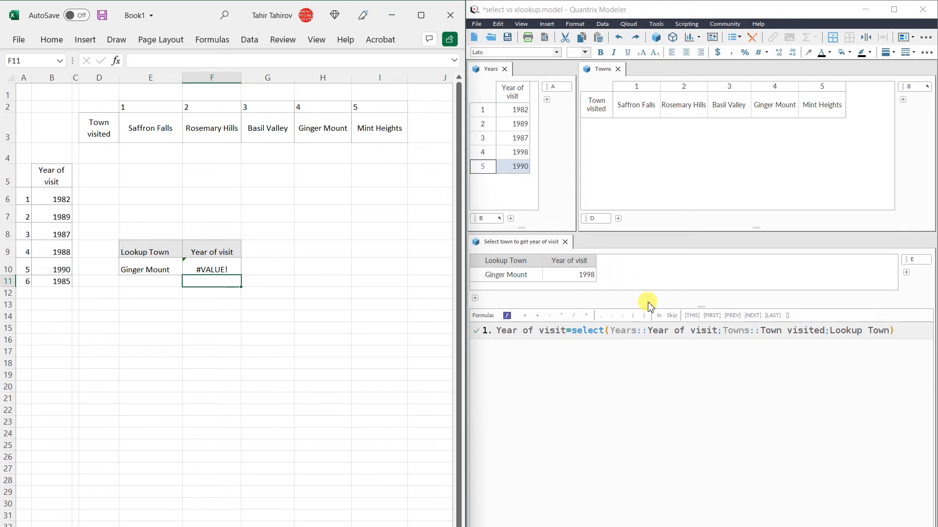
Switch to Quantrix Modeler, add item 6 to the Years matrix and enter 1985 as its Year of visit
left_click(486, 171)
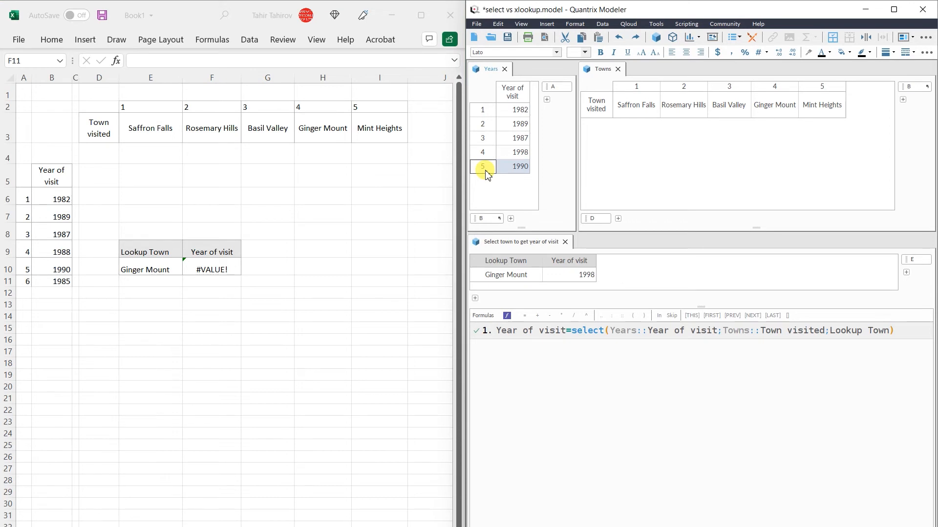
key("Return")
left_click(504, 181)
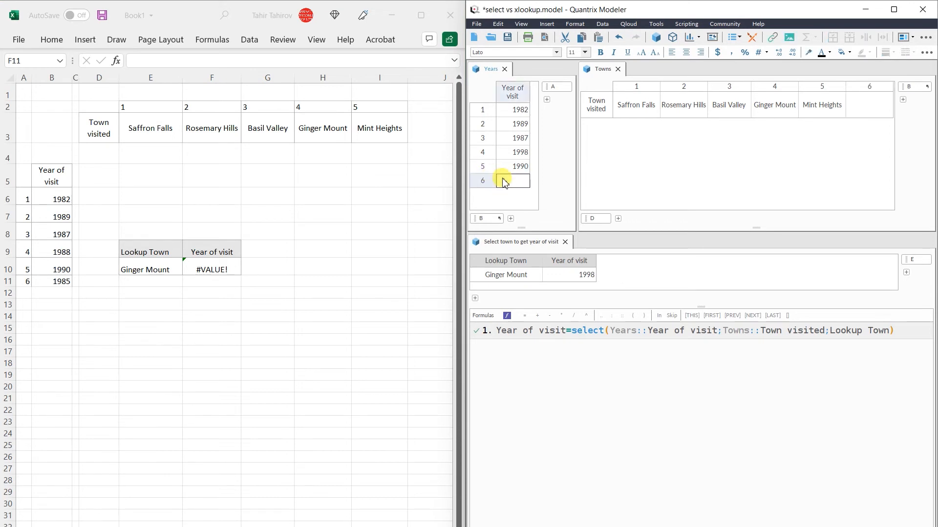
type("1985")
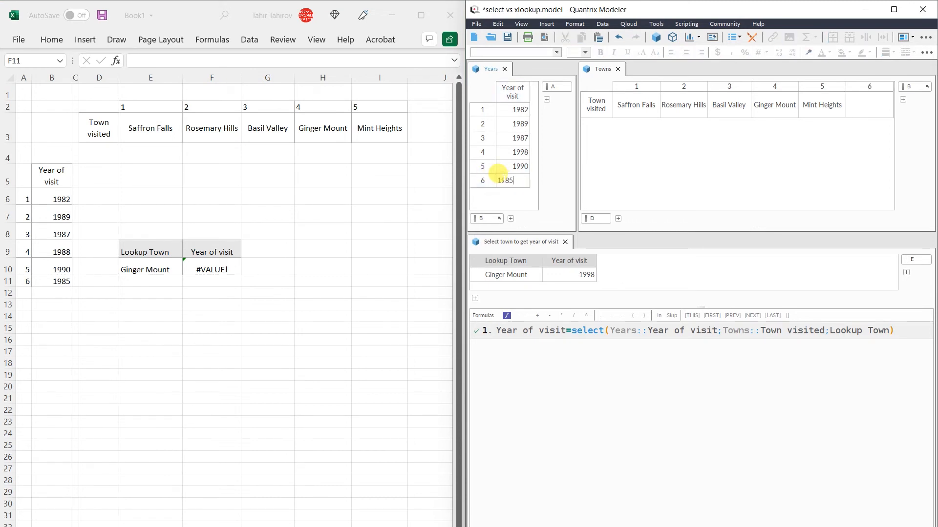
key("Return")
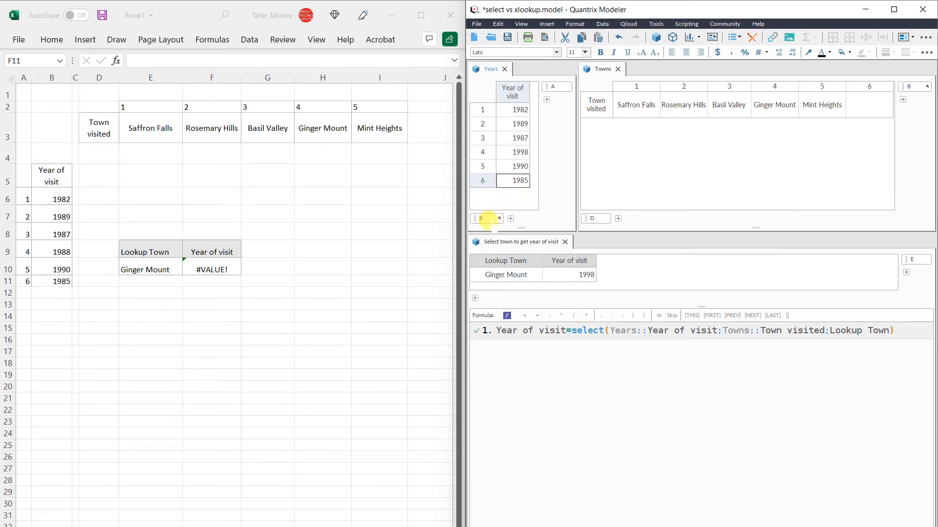
Add items 7 and 8 to the Years matrix and widen the matrix's view
mouse_move(491, 222)
left_click(488, 182)
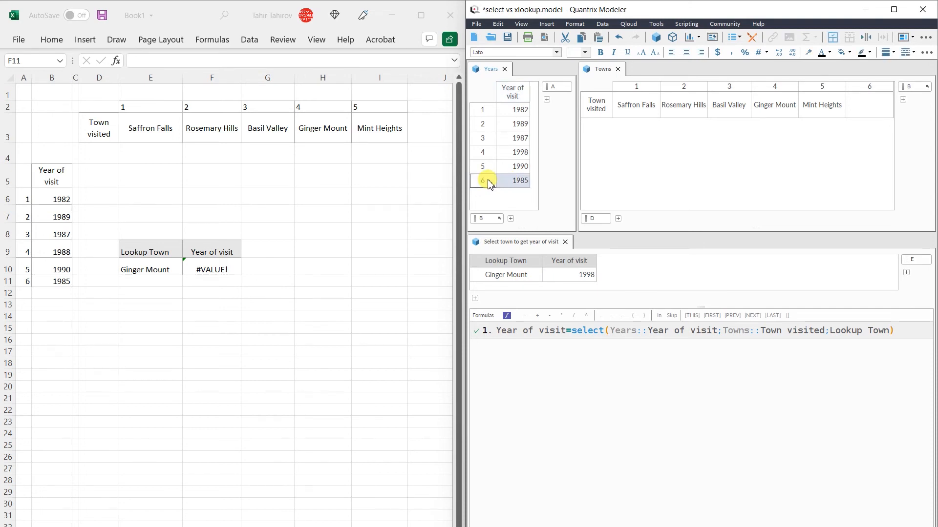
key("Return")
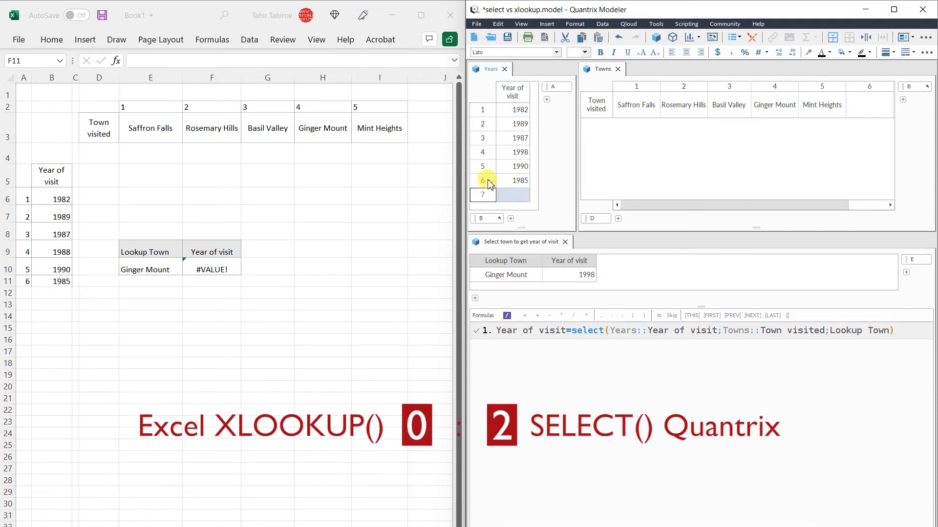
key("Return")
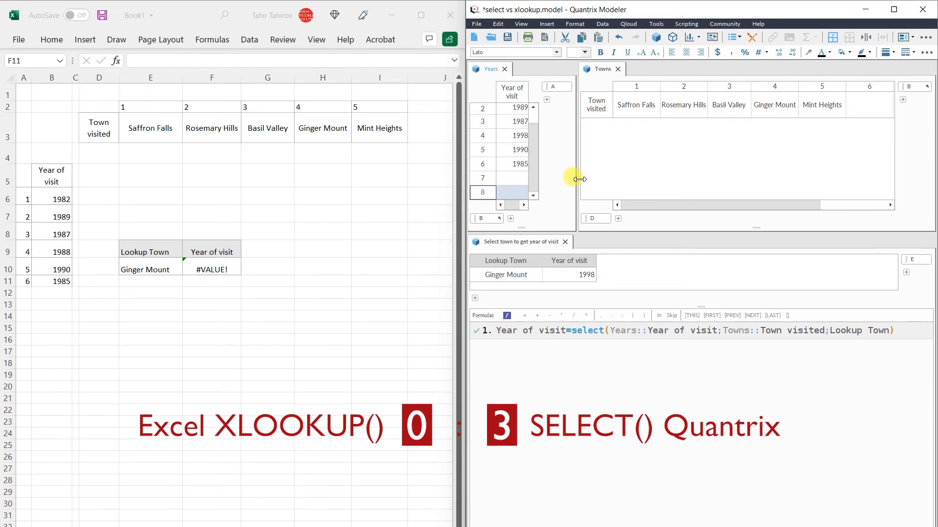
left_click_drag(577, 178, 606, 179)
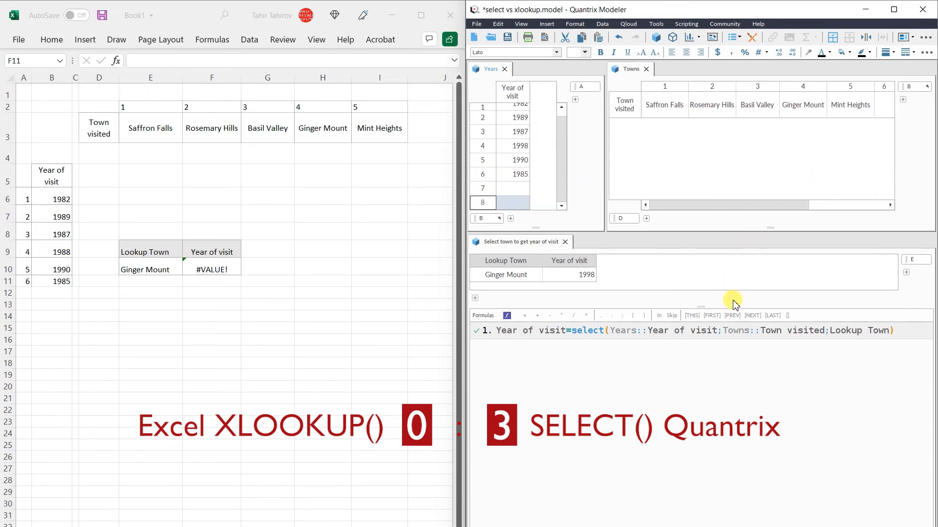